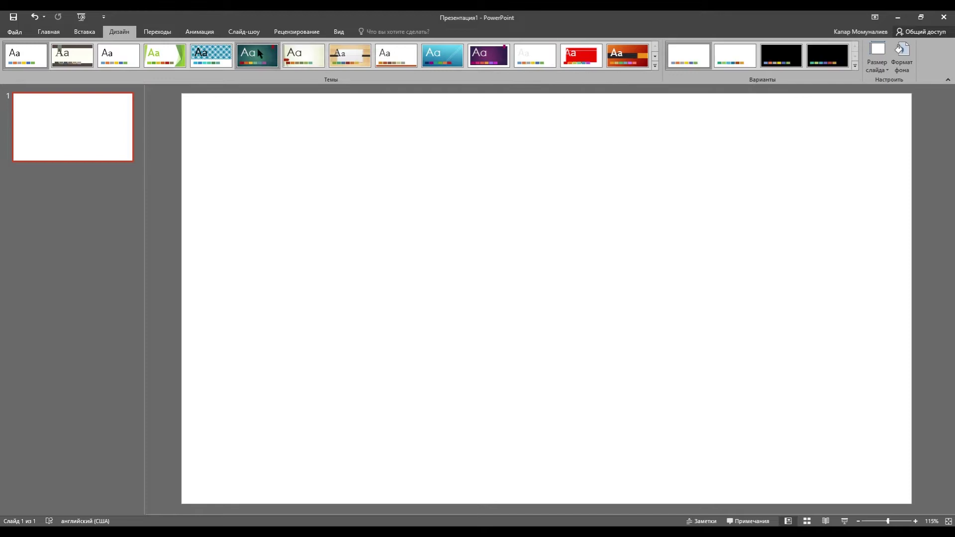
Display both the animation list and the object selection list beside the blank slide.
click(199, 31)
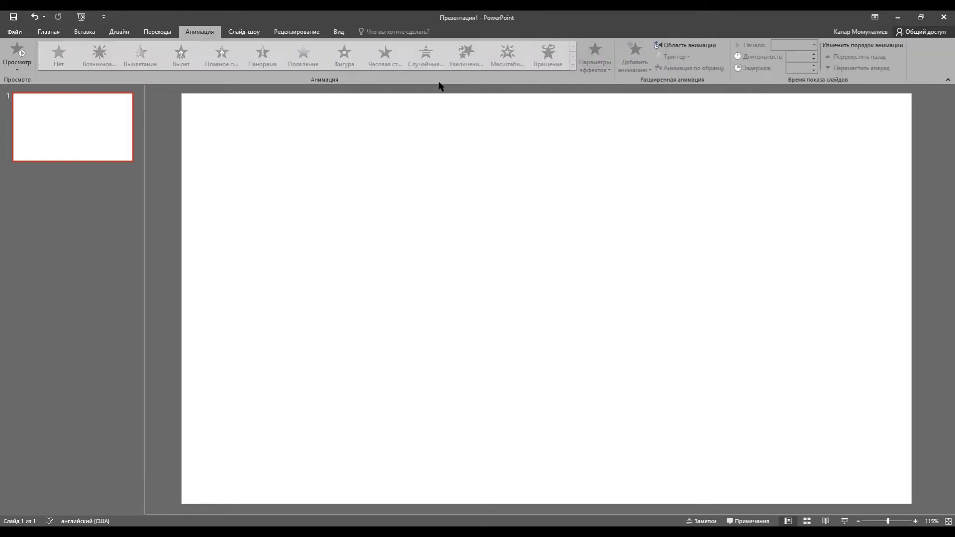
click(686, 45)
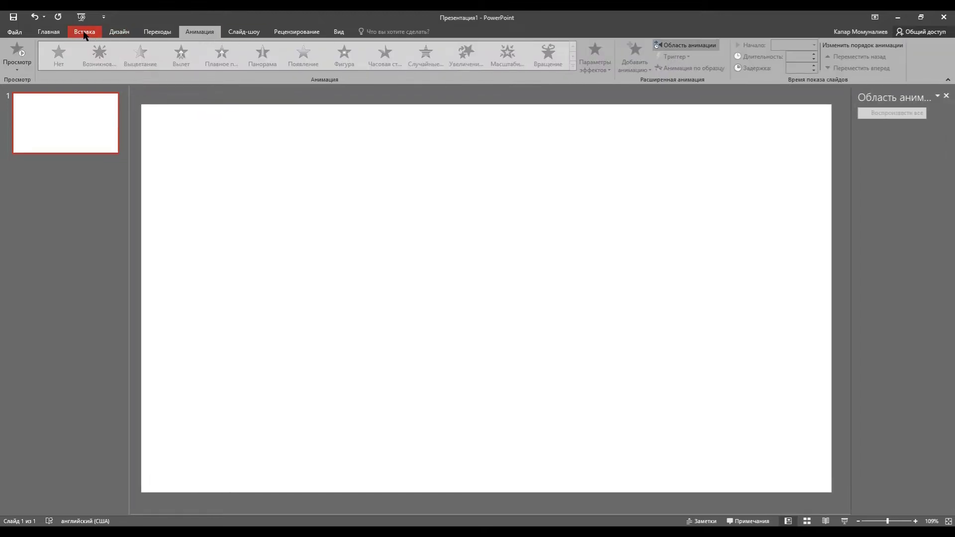
click(84, 32)
click(48, 32)
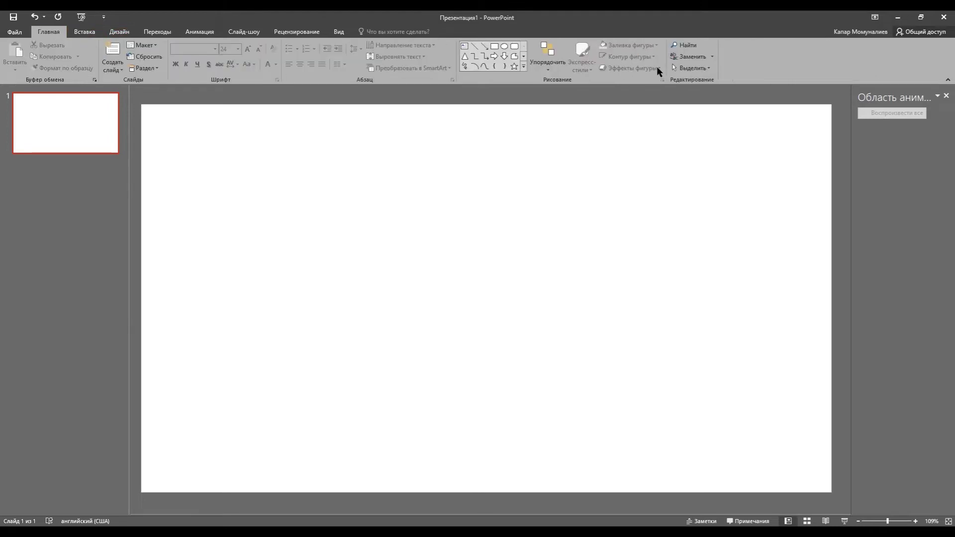
click(702, 68)
click(709, 102)
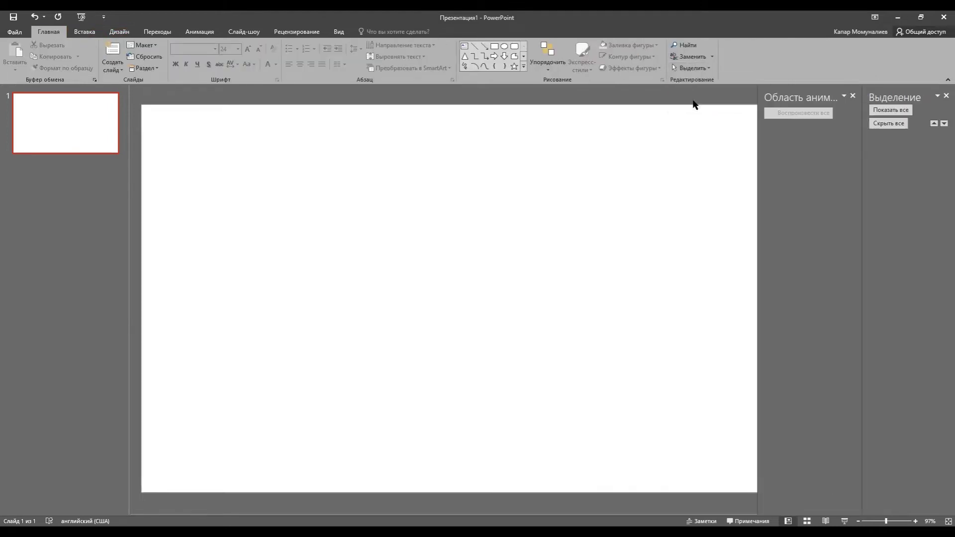
Insert the picture 3.jpg from the folder Новая папка (5) onto the slide.
click(84, 32)
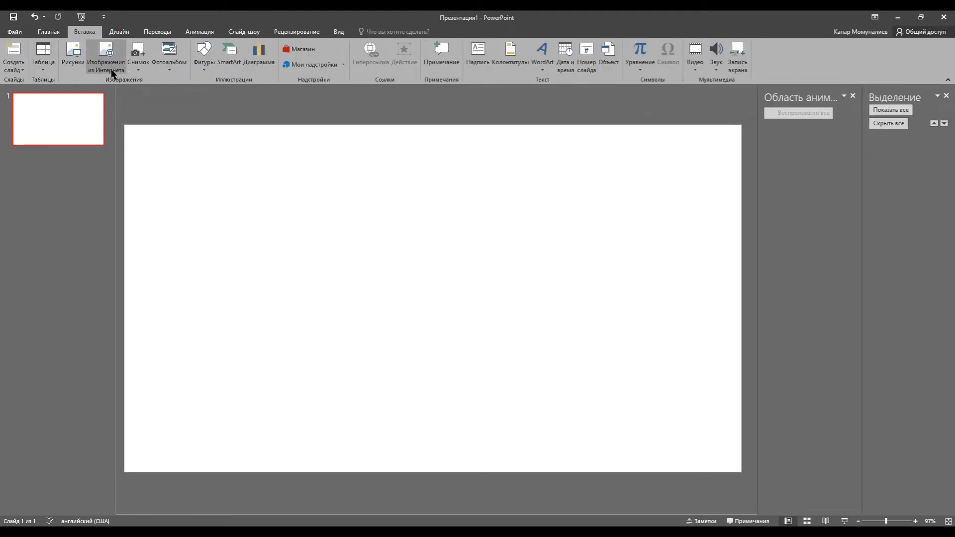
click(75, 55)
click(116, 79)
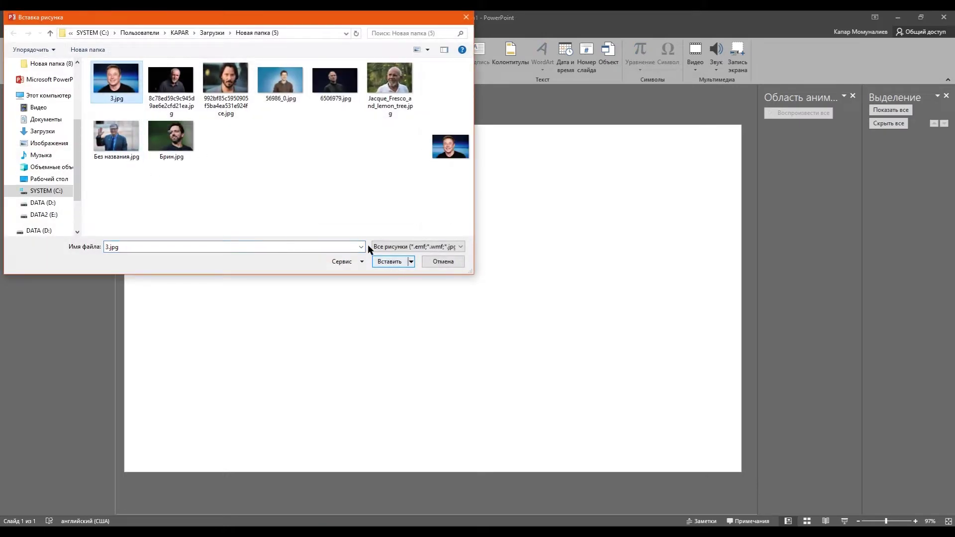
click(390, 261)
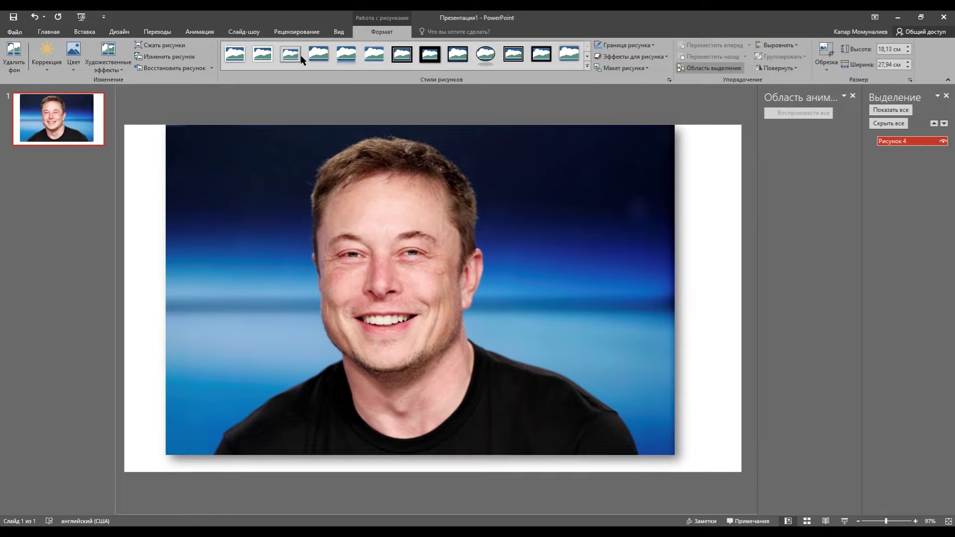
Try a bevelled frame and a rounded, reflected picture style on the inserted photo.
click(293, 53)
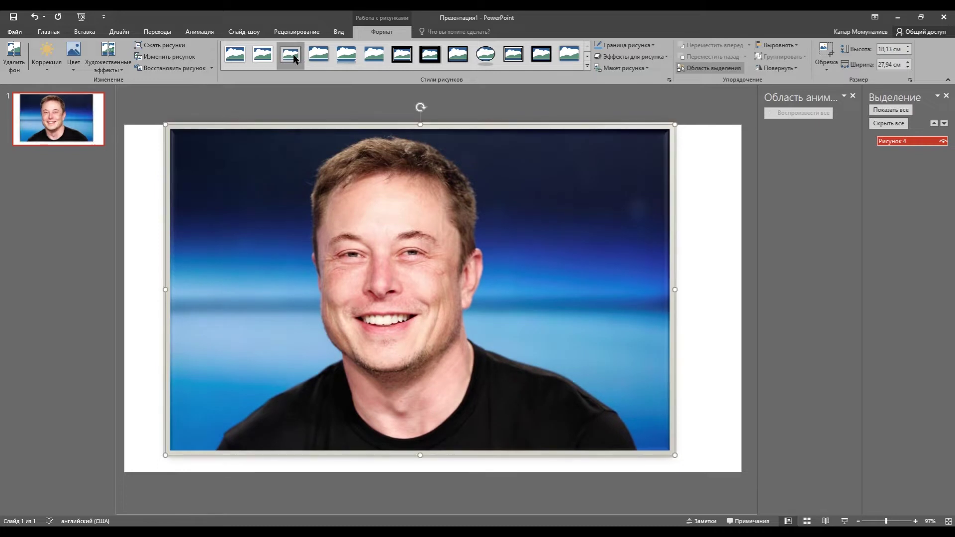
click(588, 56)
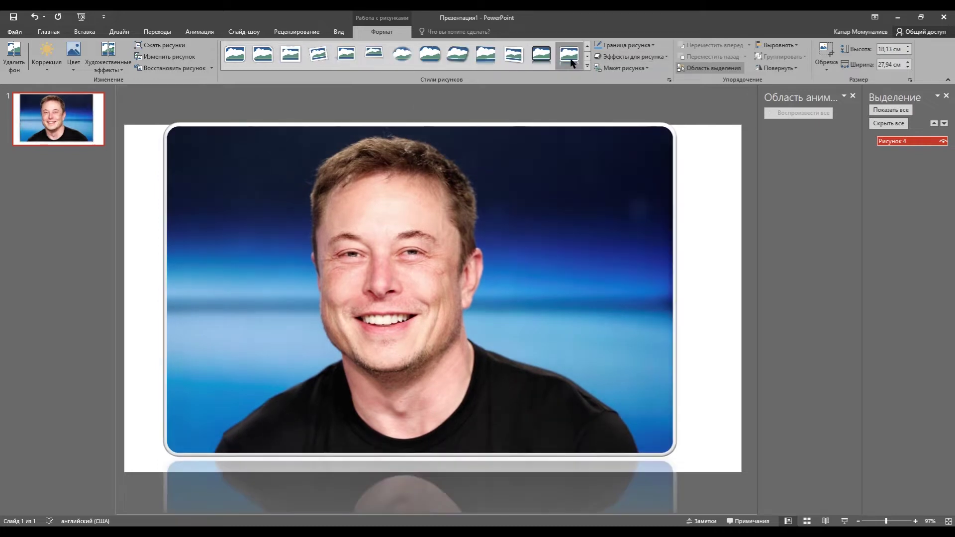
click(571, 61)
Shrink the photo to about 14.4 × 22.19 cm, reposition it near the slide's centre, and apply the tilted white-frame picture style.
drag(166, 112, 305, 221)
drag(474, 313, 444, 276)
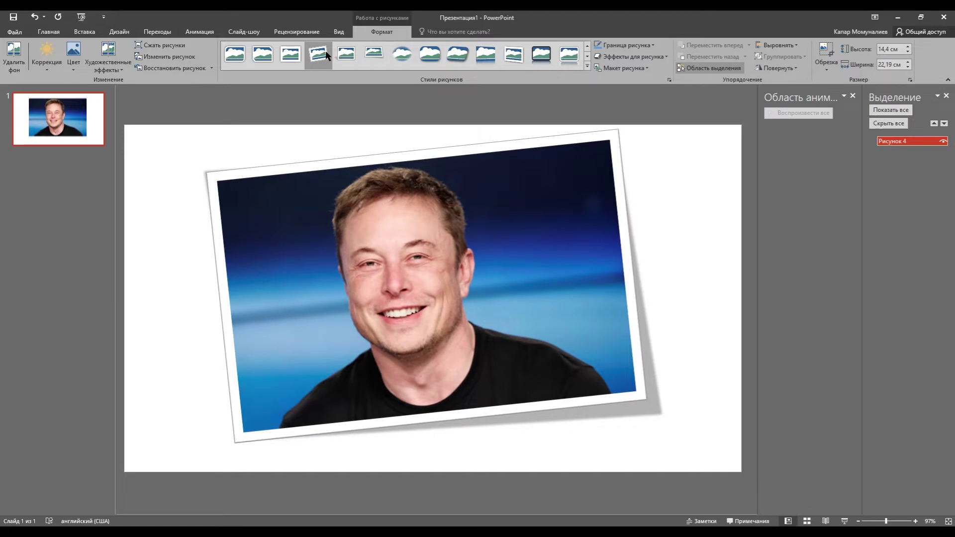
click(325, 54)
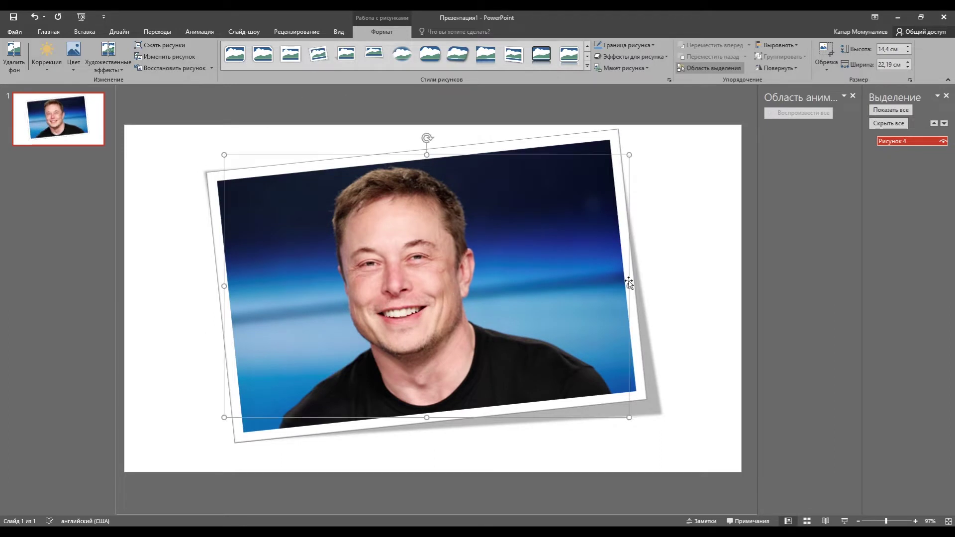
Apply the Появление entrance animation to the photo, with direction Слева and start После предыдущего.
click(674, 261)
click(530, 264)
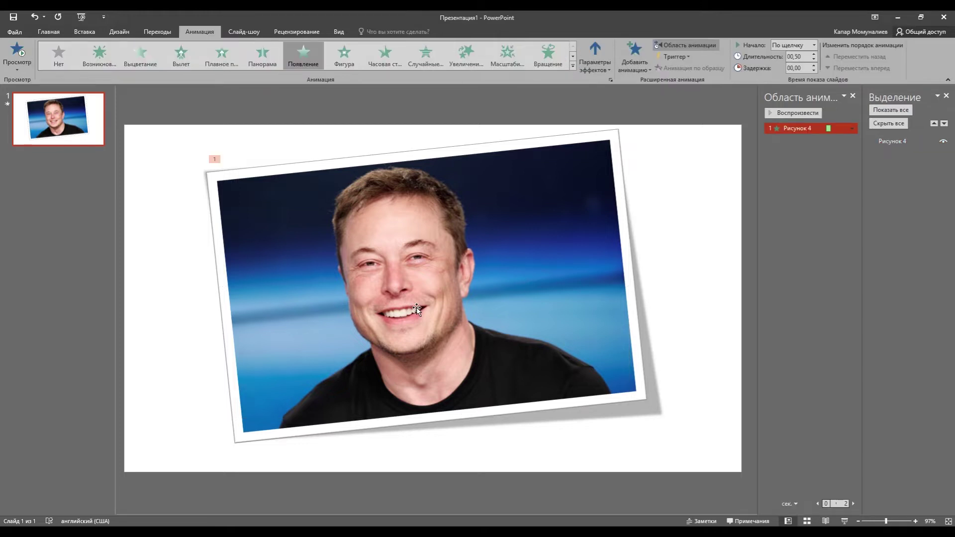
click(417, 310)
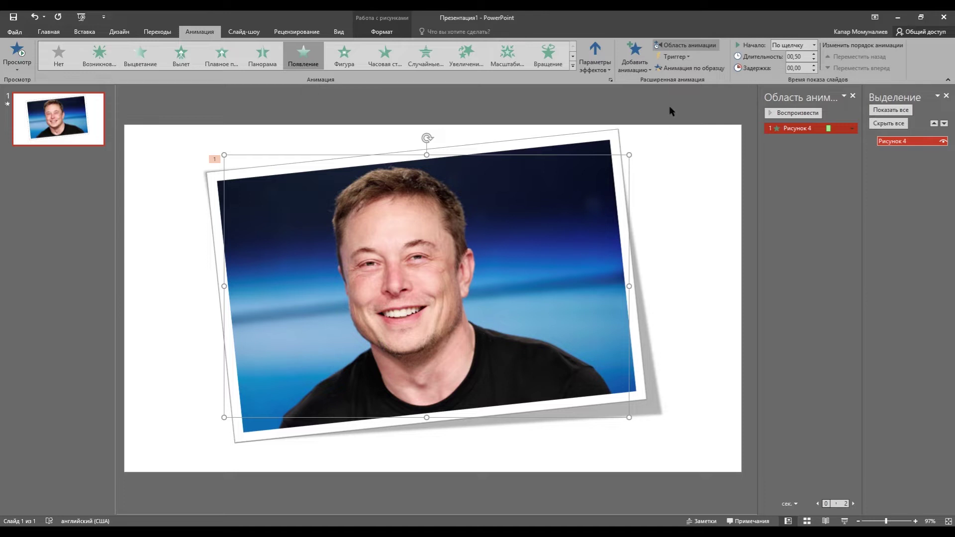
click(607, 71)
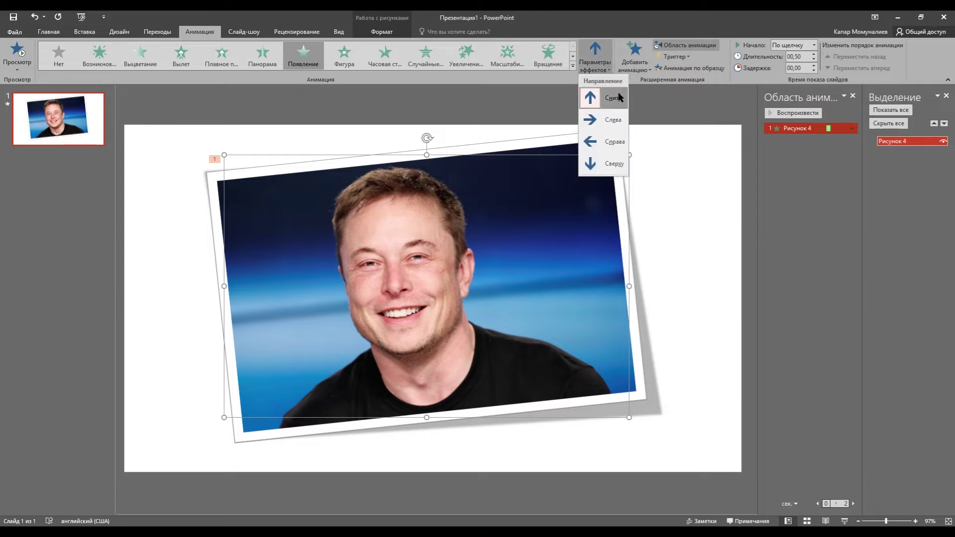
click(612, 120)
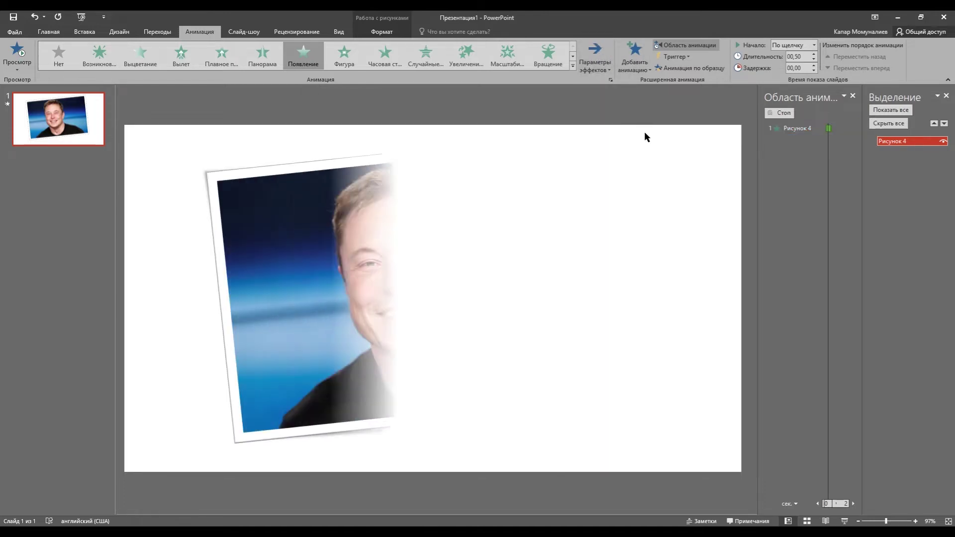
click(813, 45)
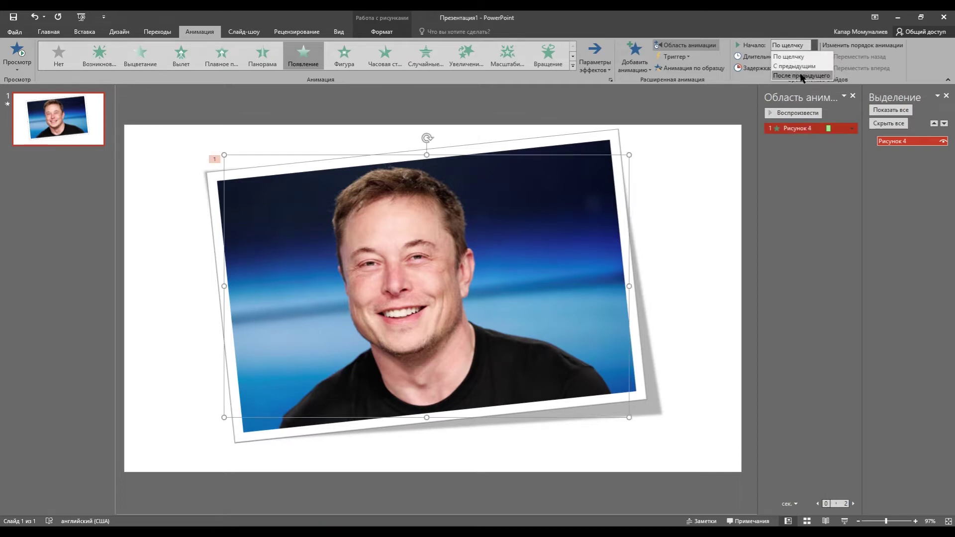
click(802, 76)
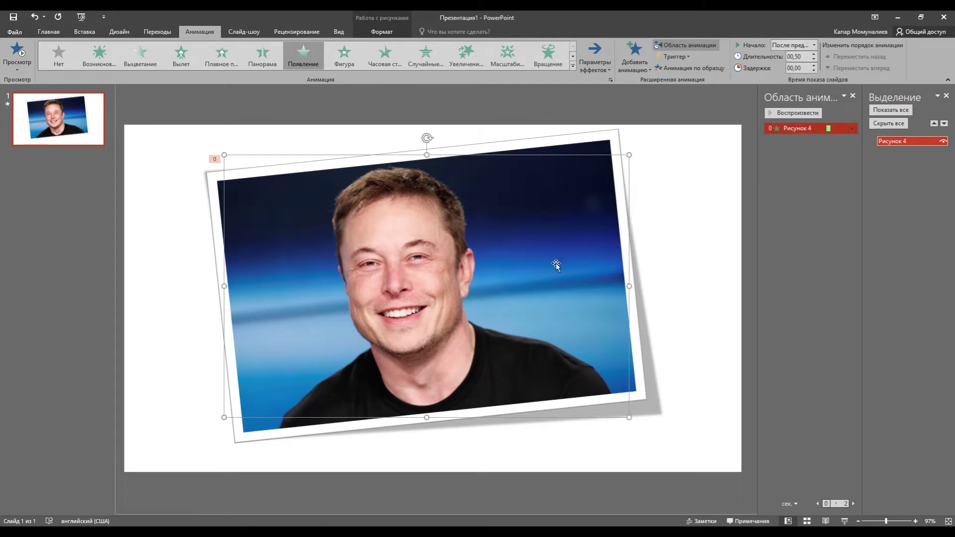
Play the slide show twice to check the photo's entrance animation, returning to editing each time.
click(844, 521)
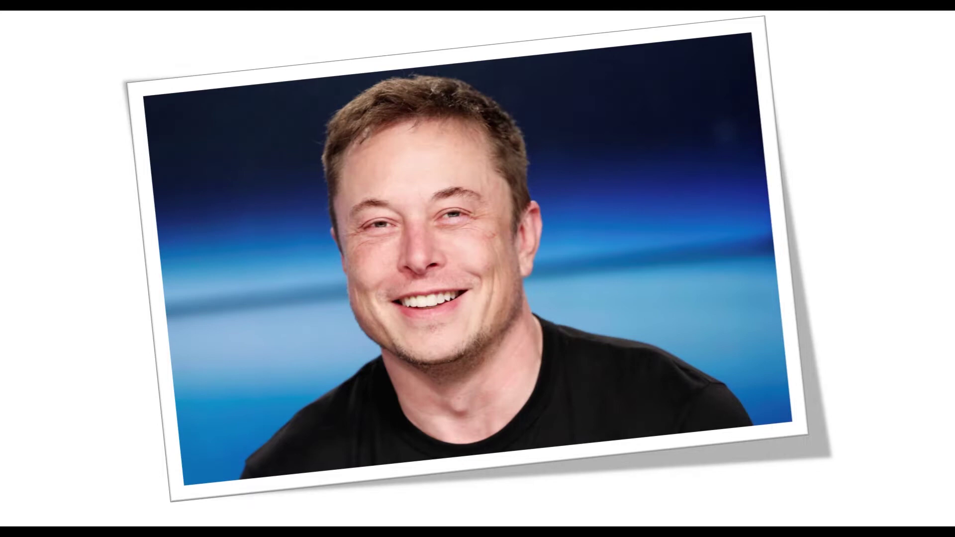
key(Escape)
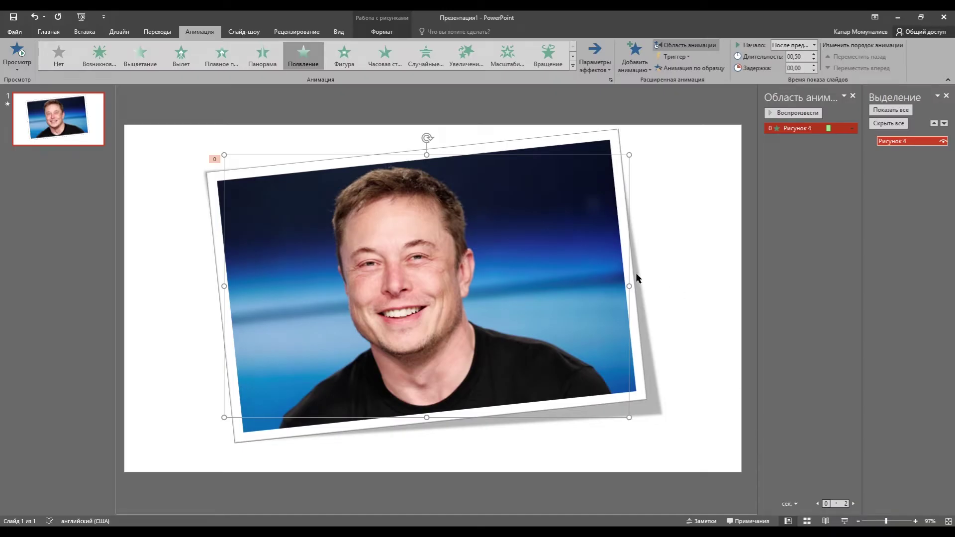
click(845, 521)
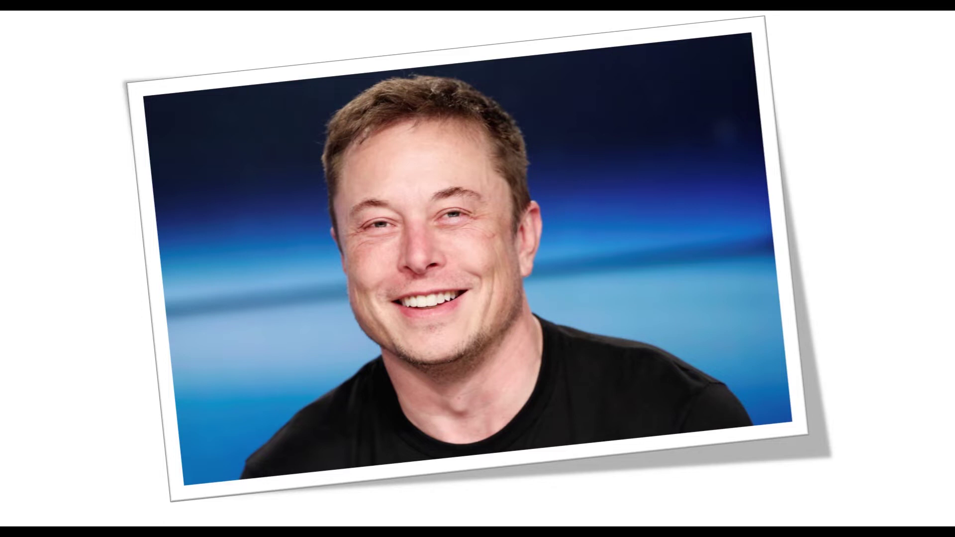
key(Escape)
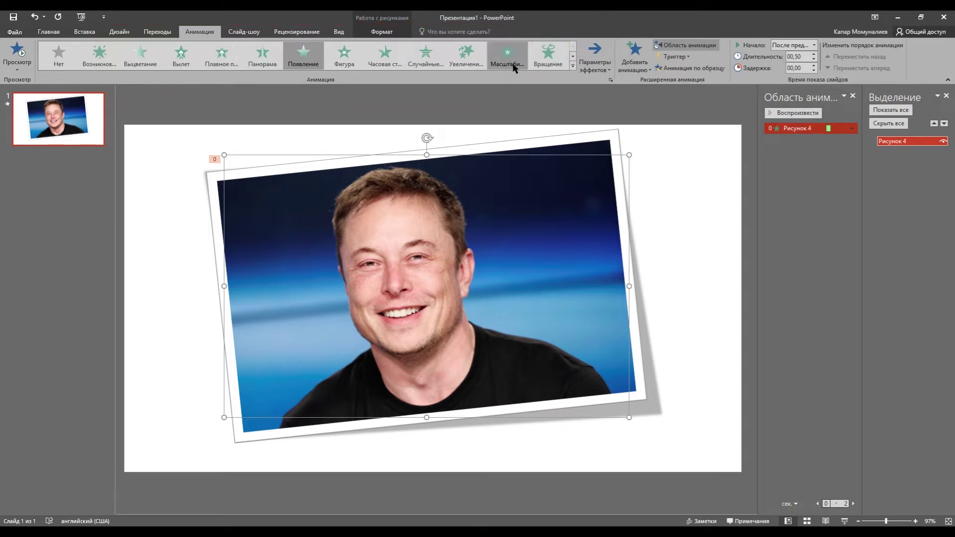
Add a size-change emphasis animation (Изменение…) to the photo, starting После предыдущего and lasting 5 seconds.
click(645, 58)
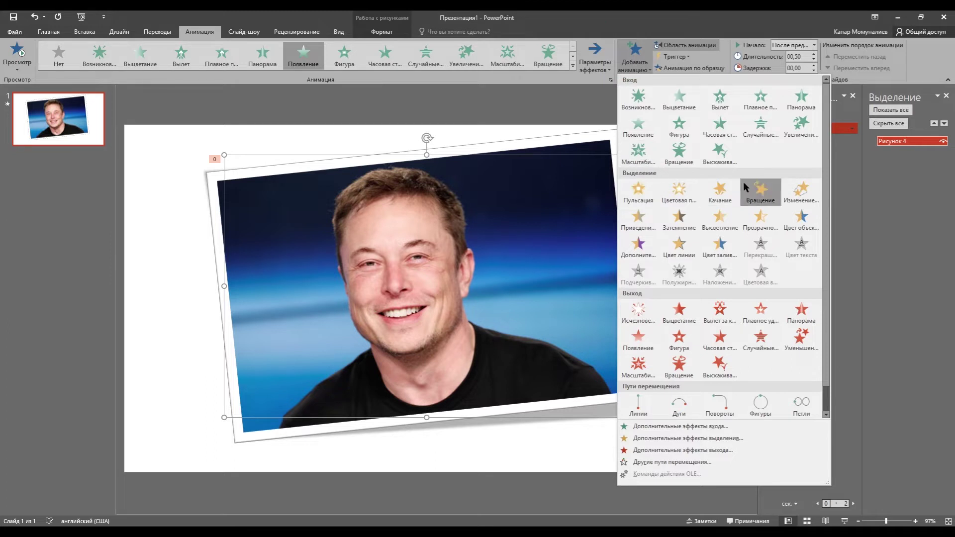
click(807, 201)
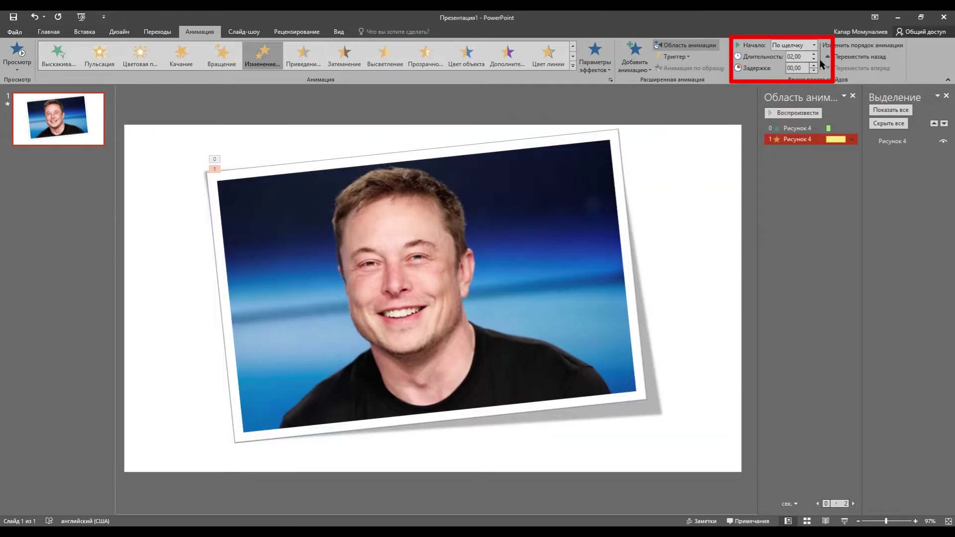
click(813, 46)
click(805, 75)
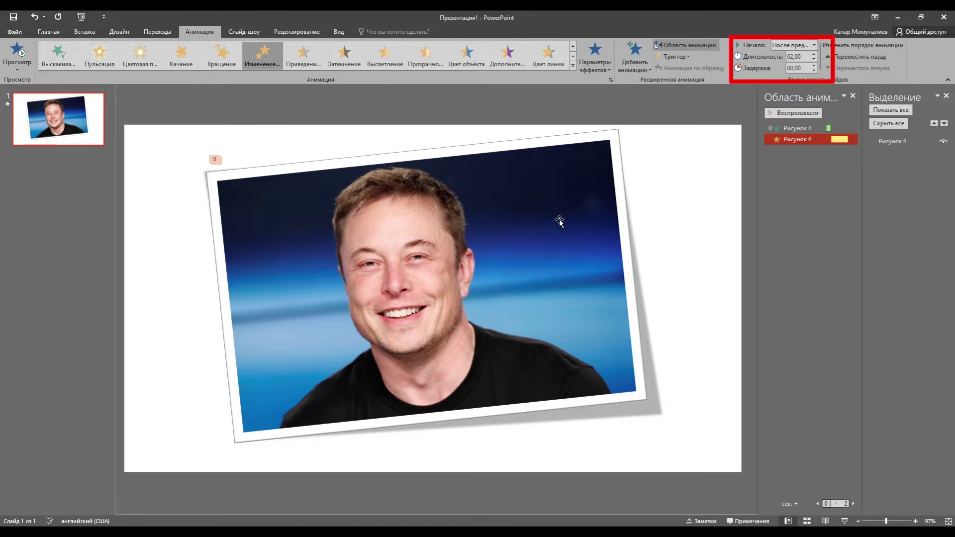
click(814, 54)
Set the photo's entrance animation duration to 2 seconds and play the slide show to check both effects.
click(796, 128)
click(814, 54)
click(814, 54)
click(814, 53)
click(814, 54)
click(815, 53)
click(815, 54)
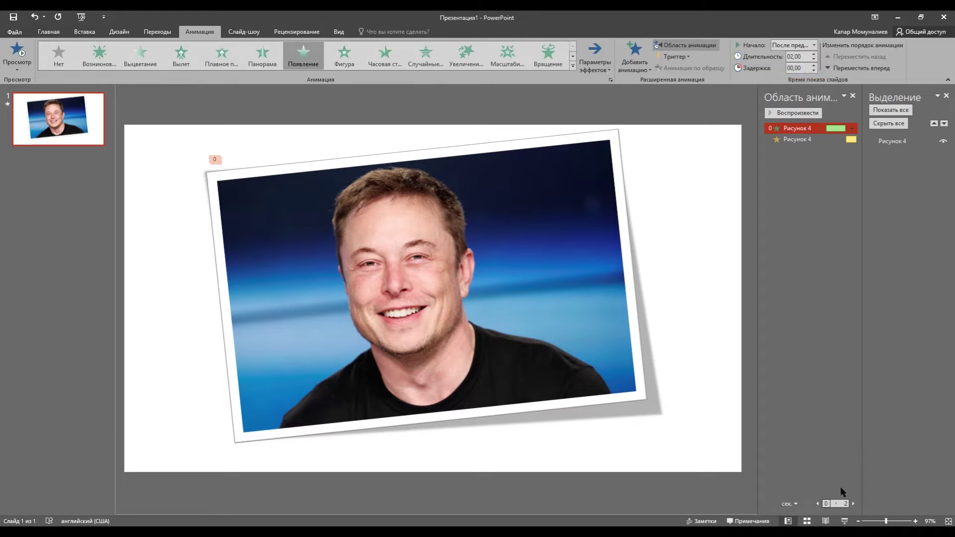
click(844, 521)
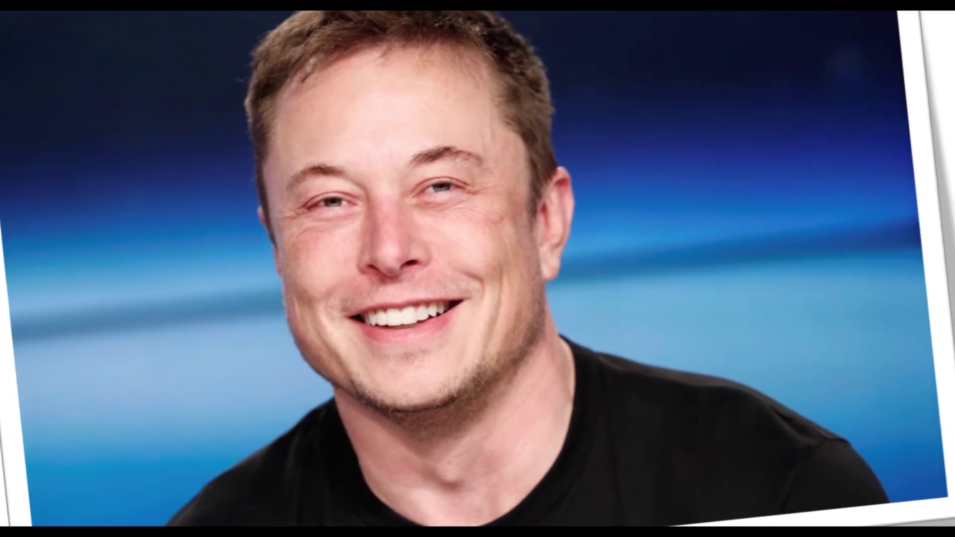
key(Escape)
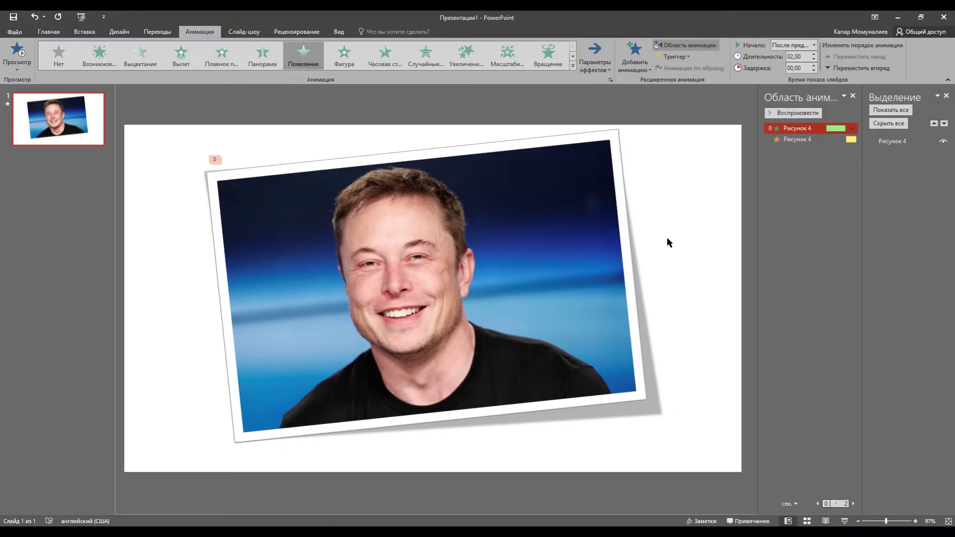
Apply the Соты transition to the slide and make it advance automatically after 00:00,00 instead of По щелчку.
click(157, 32)
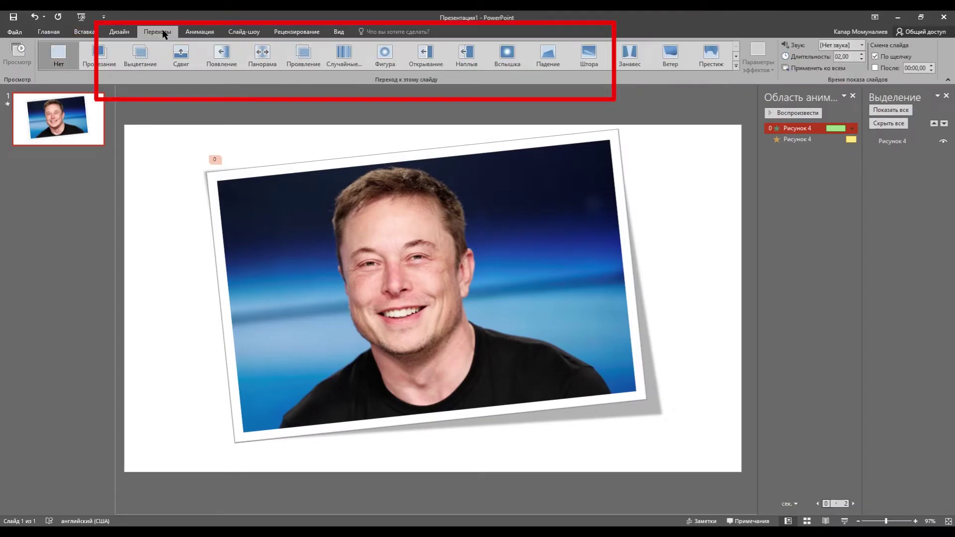
click(736, 65)
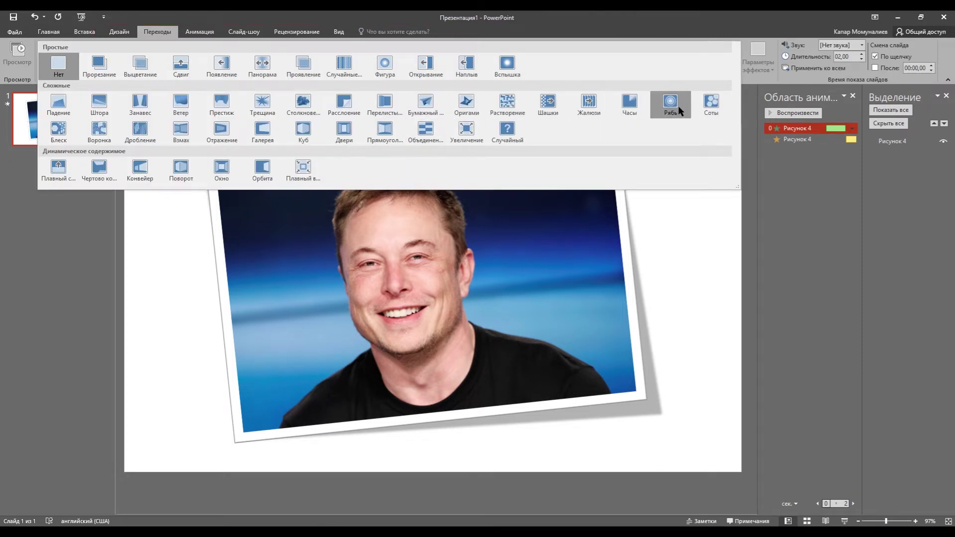
click(709, 103)
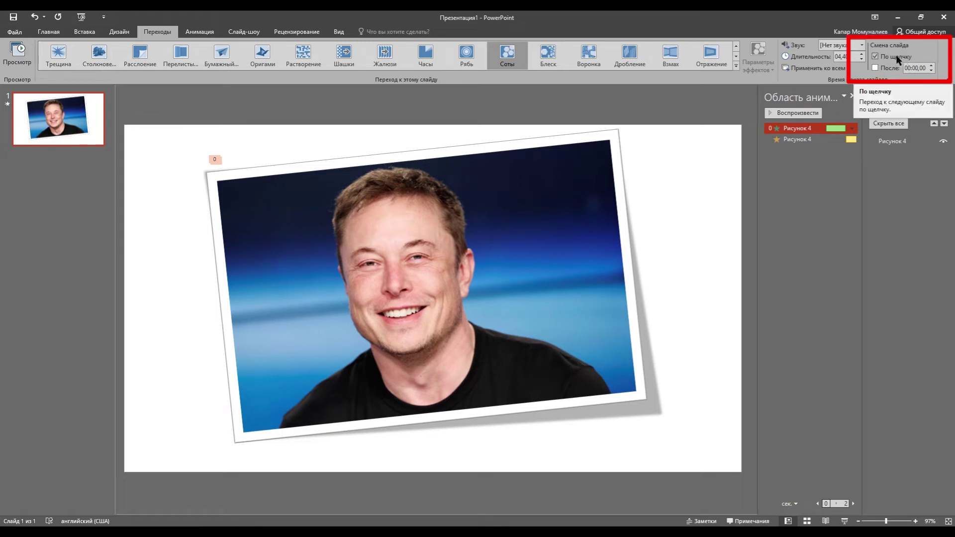
click(874, 66)
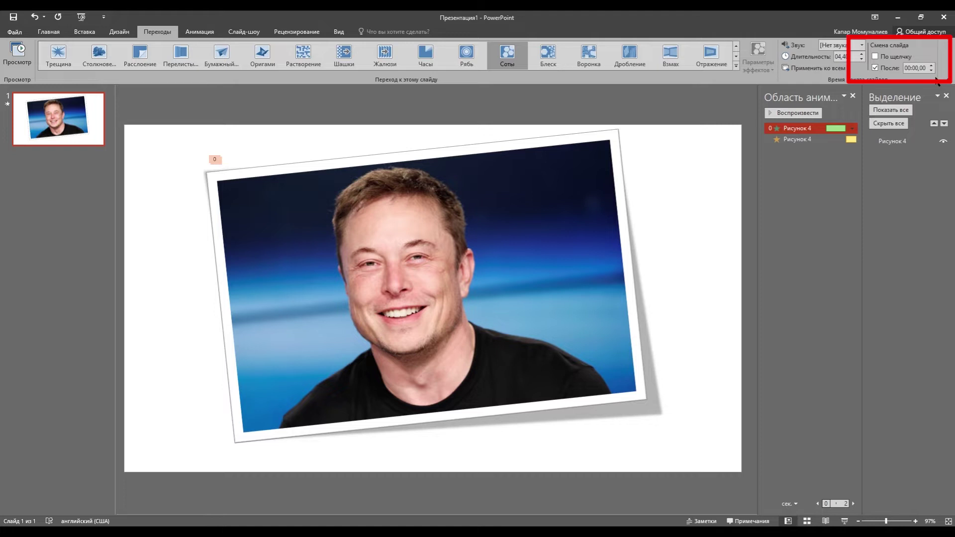
Review the start and duration settings of both photo animations, as well as the slide transition's timing.
click(201, 33)
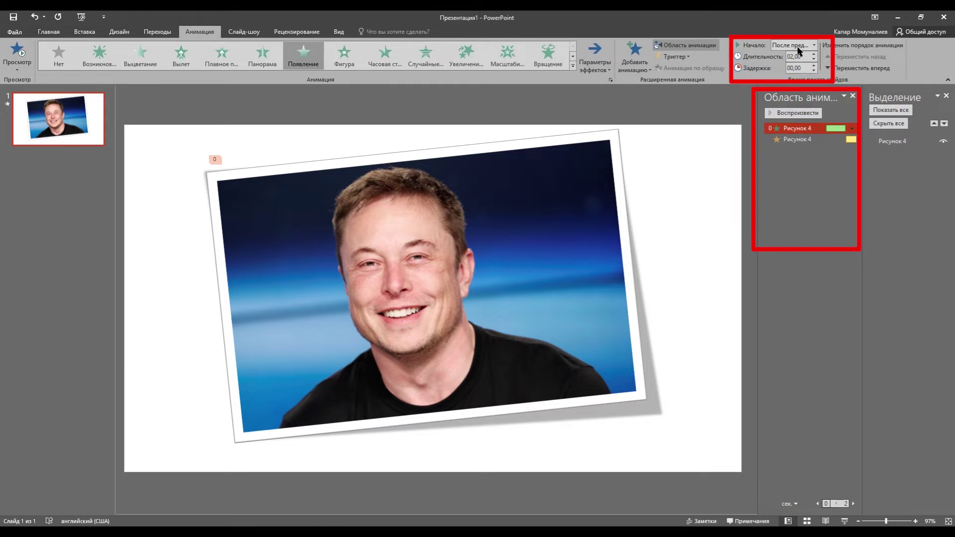
click(795, 140)
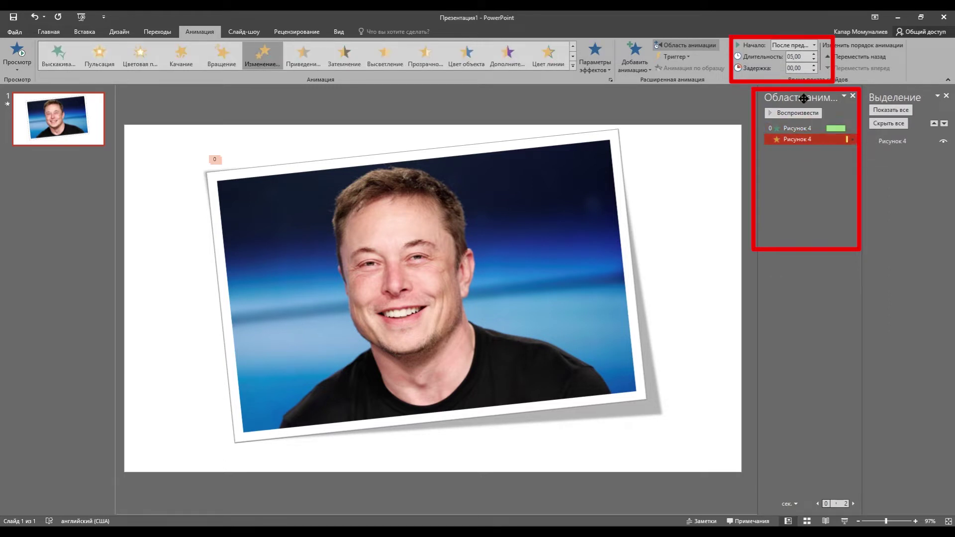
click(796, 128)
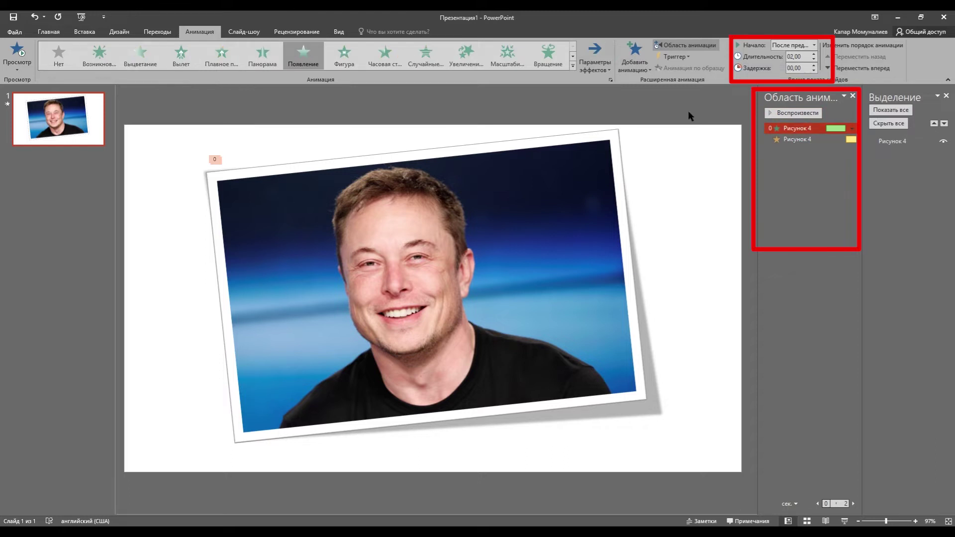
click(157, 31)
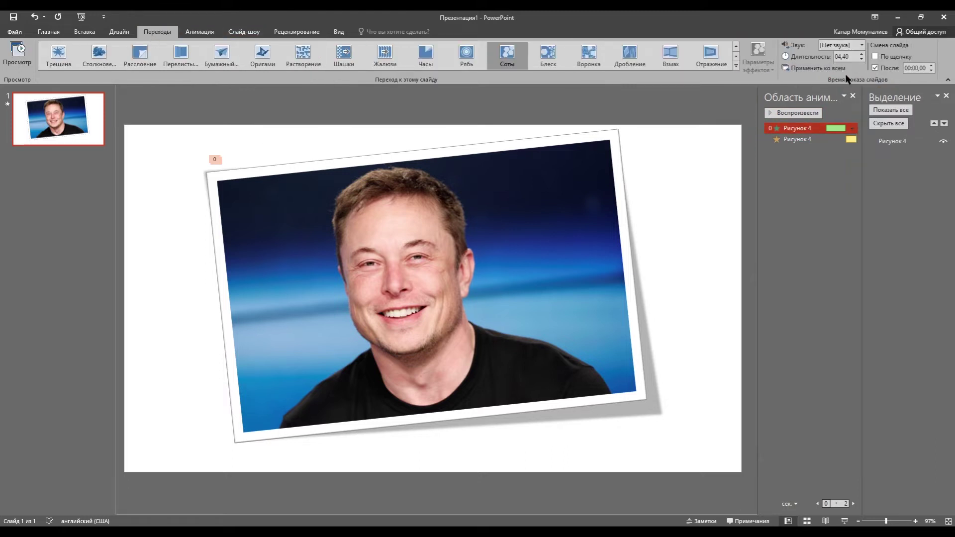
Adjust the photo slide's automatic advance time, then add a second slide without its title and text placeholders.
click(931, 66)
click(94, 134)
key(Return)
click(292, 145)
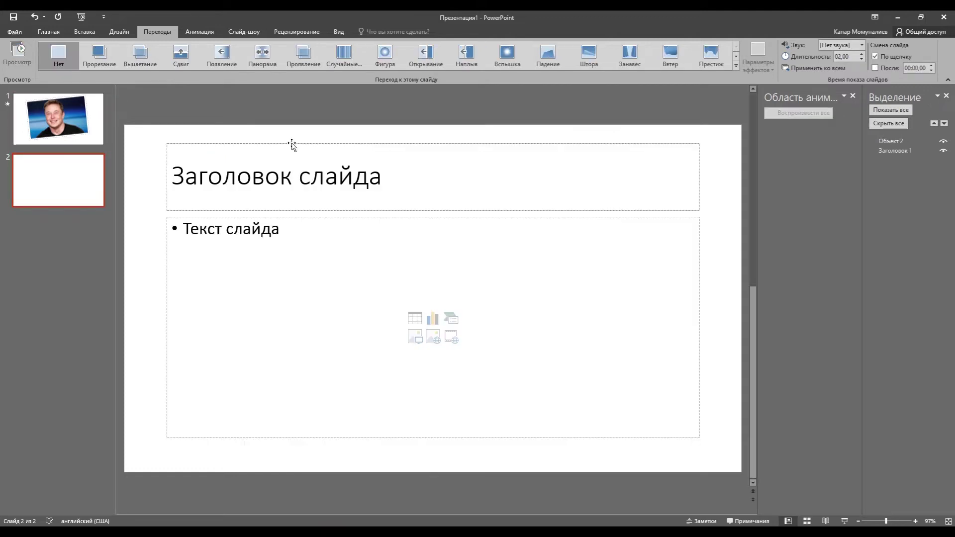
key(Delete)
click(302, 218)
key(Delete)
Add a third slide and delete its title and text placeholders.
key(ctrl+m)
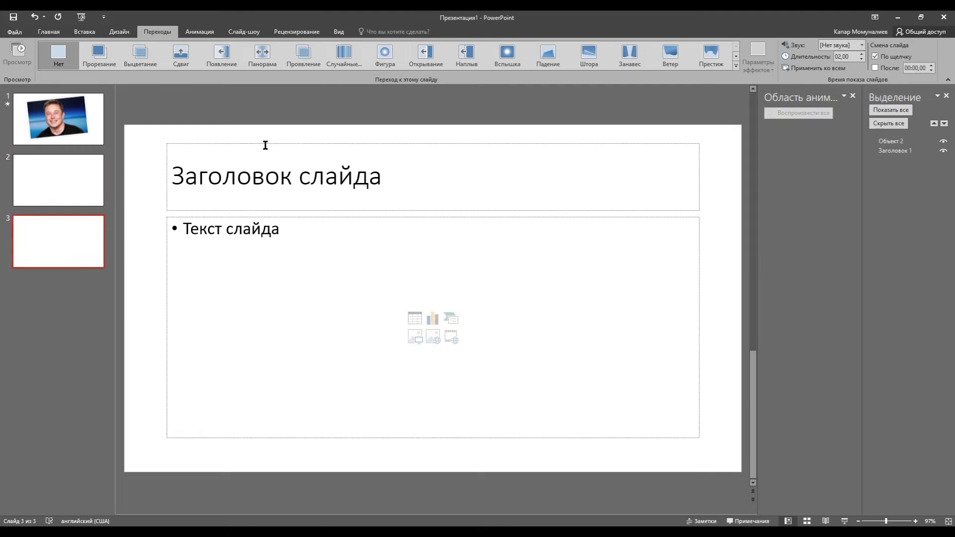
click(268, 143)
key(Delete)
click(277, 216)
key(Delete)
Apply the dark teal gradient design theme to all slides of the presentation.
click(73, 177)
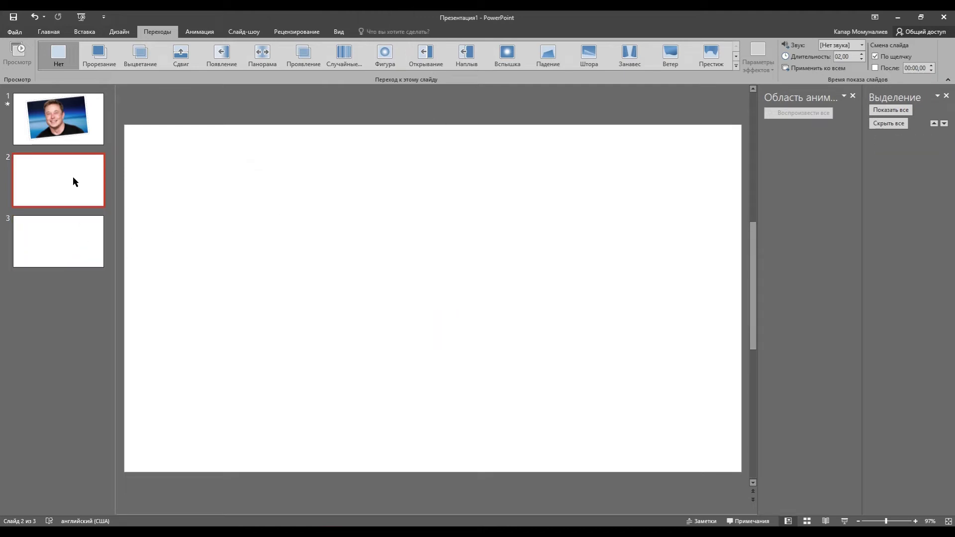
click(80, 119)
click(120, 32)
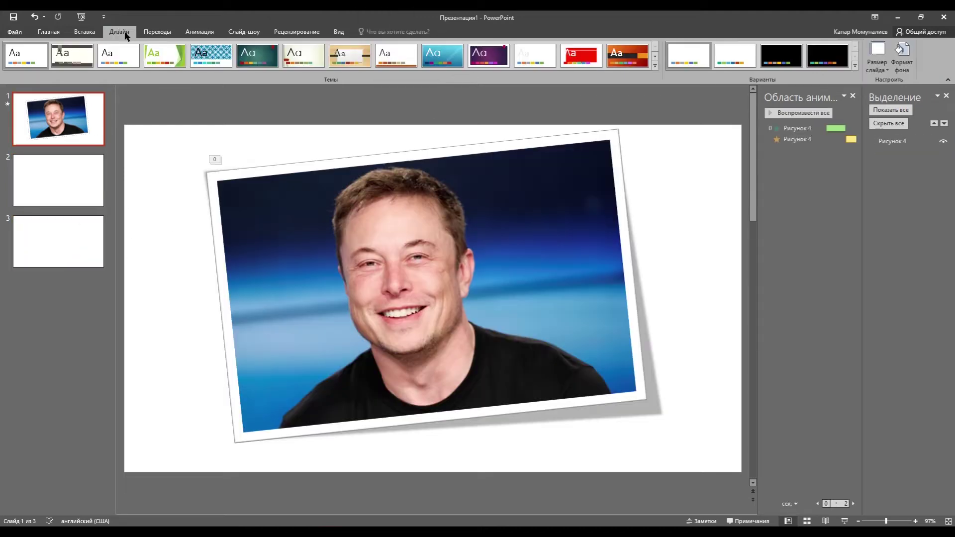
click(450, 58)
click(655, 65)
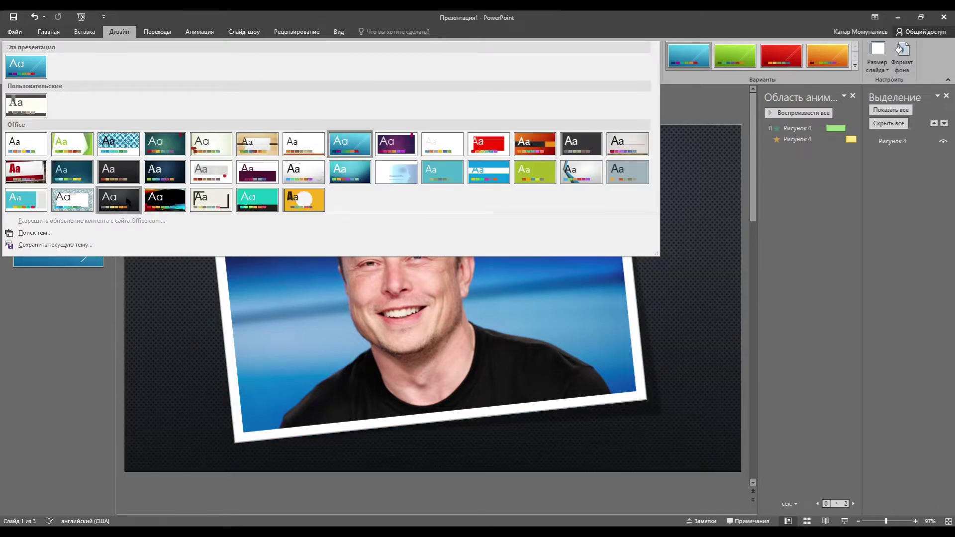
click(77, 176)
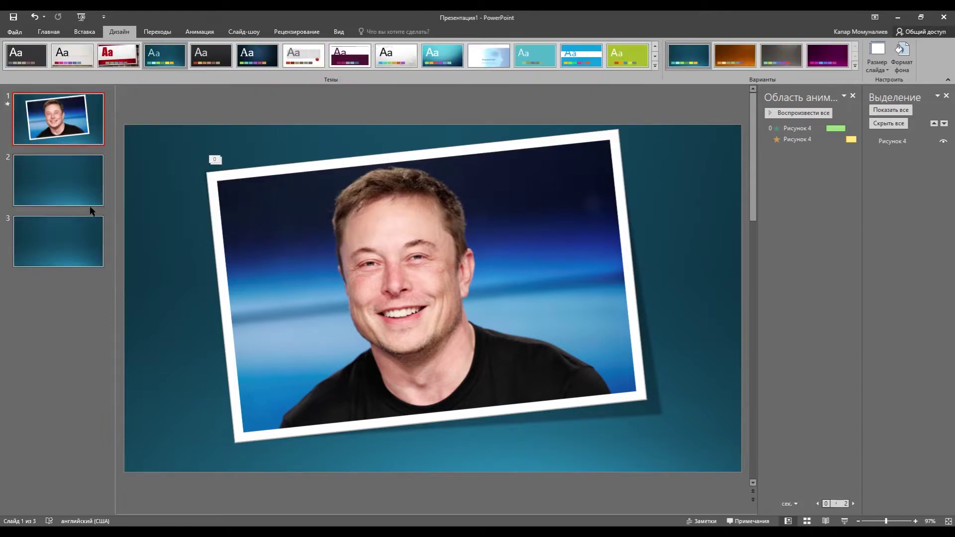
Insert the picture 8c78ed59c9c945d9ae6e2cfd21ea.jpg from the folder Новая папка (5) on slide 2.
click(91, 208)
click(84, 32)
click(75, 55)
click(170, 82)
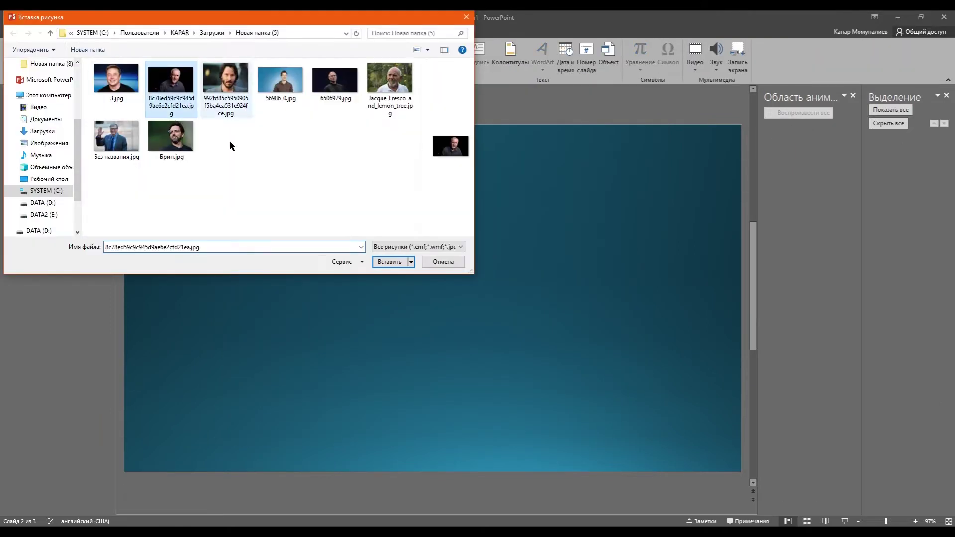
click(390, 261)
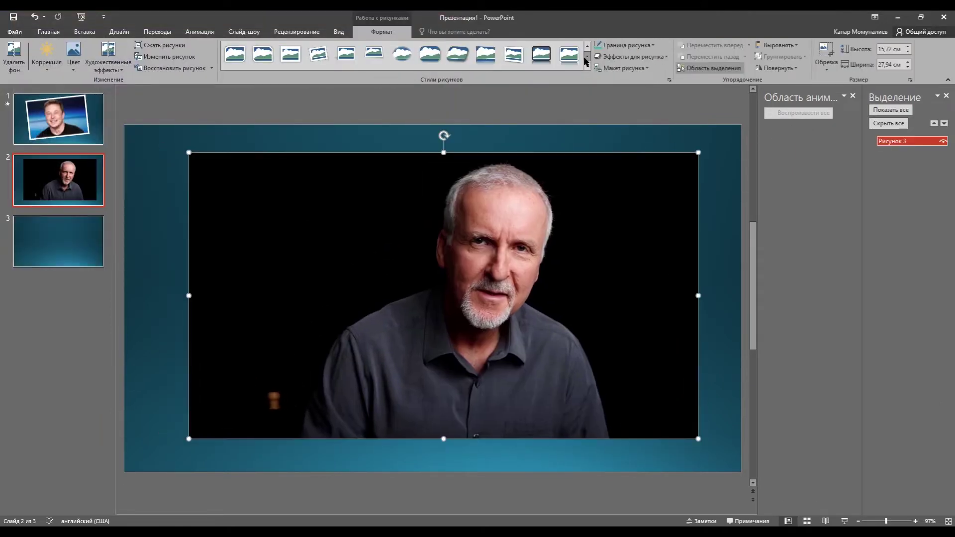
Give the slide 2 photo the rounded white frame style with reflection, shrink it slightly and centre it horizontally on the slide.
click(570, 63)
drag(189, 115, 251, 154)
drag(491, 289, 458, 267)
Apply the Плавное п… entrance animation to the slide 2 photo with a duration of 2 seconds.
click(200, 31)
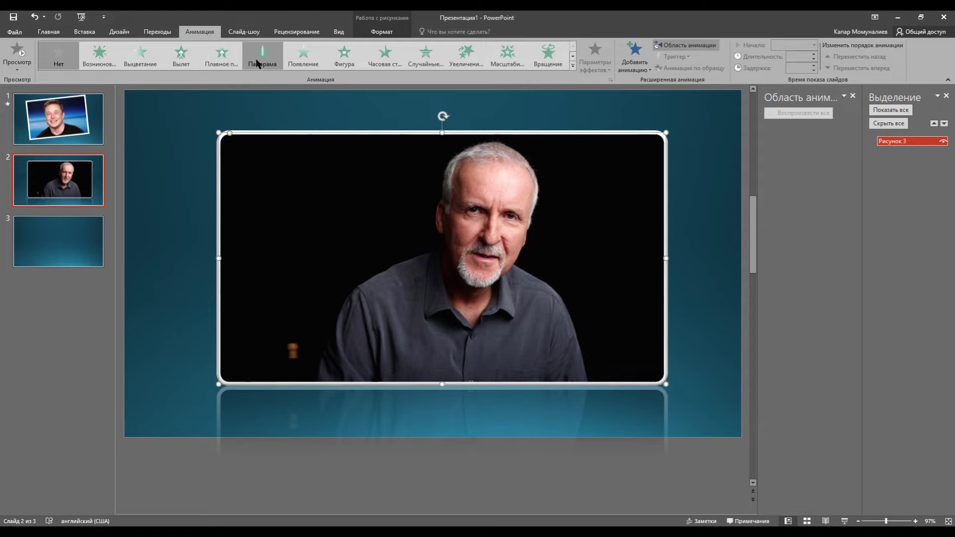
click(222, 54)
click(814, 54)
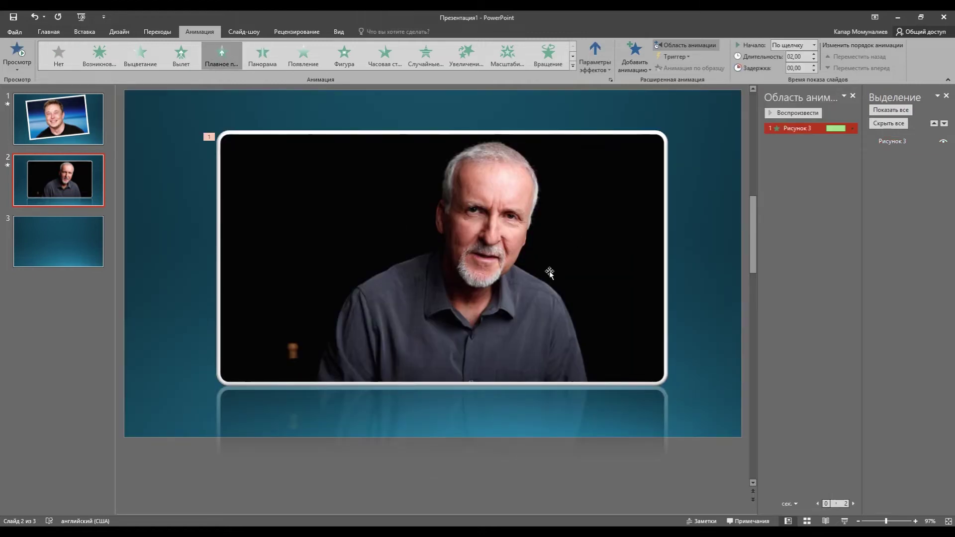
Add a 5-second size-change emphasis (Изменение…) to the slide 2 photo and make both of its animations start После предыдущего.
click(640, 52)
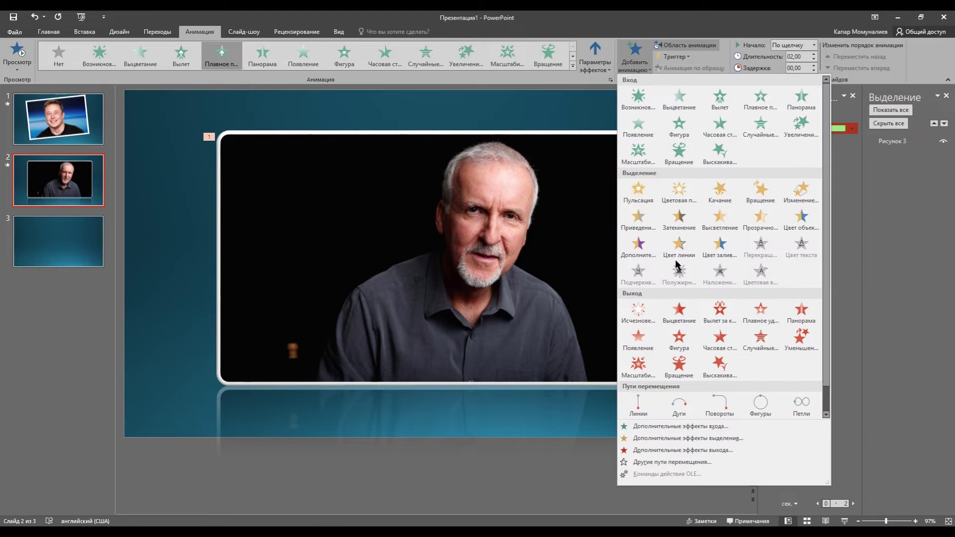
click(801, 192)
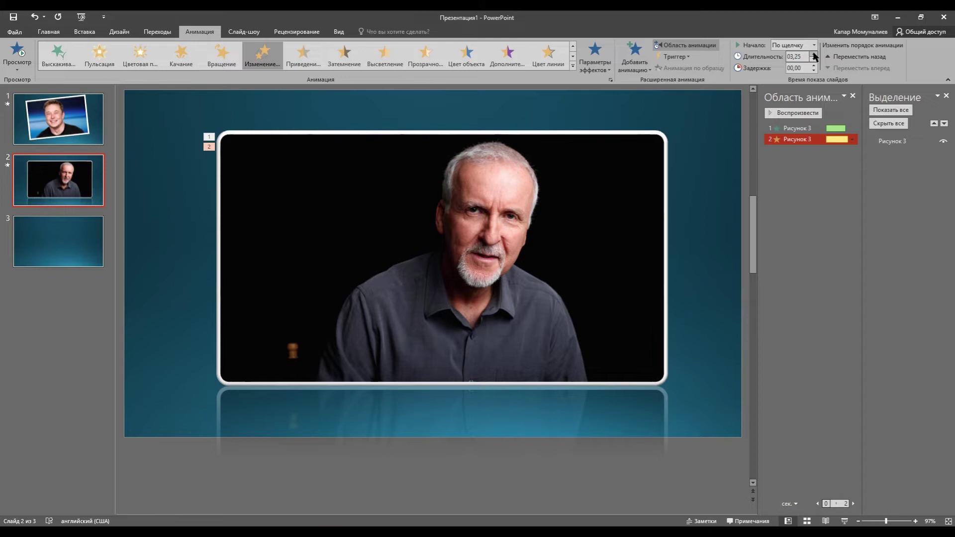
click(813, 48)
click(806, 78)
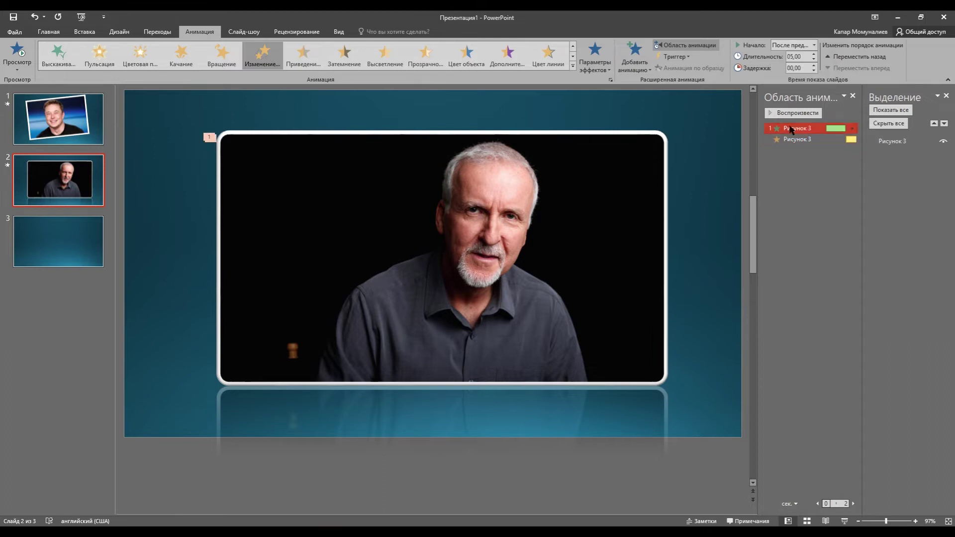
click(791, 129)
click(815, 44)
click(804, 76)
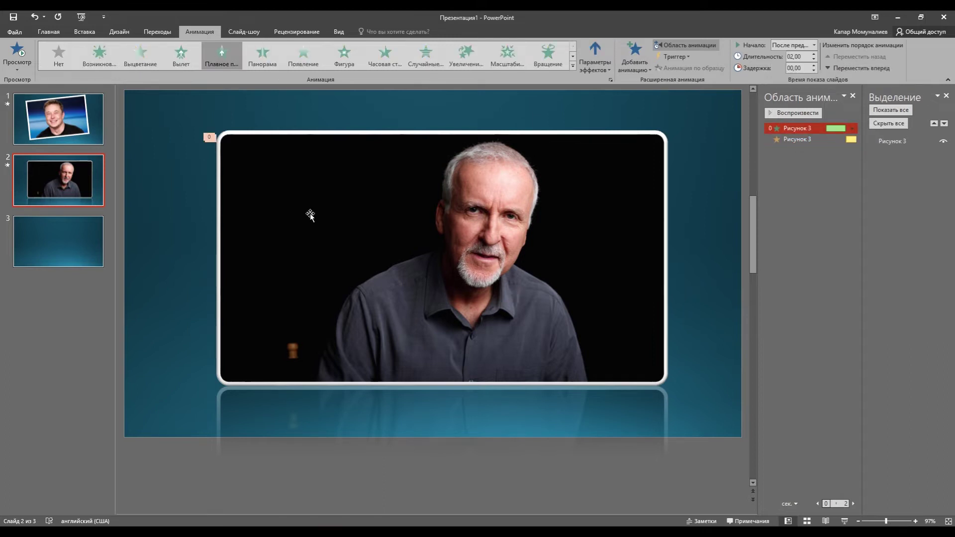
Apply the Занавес transition to slide 2 and make it advance automatically after 00:07,00 instead of По щелчку.
click(160, 33)
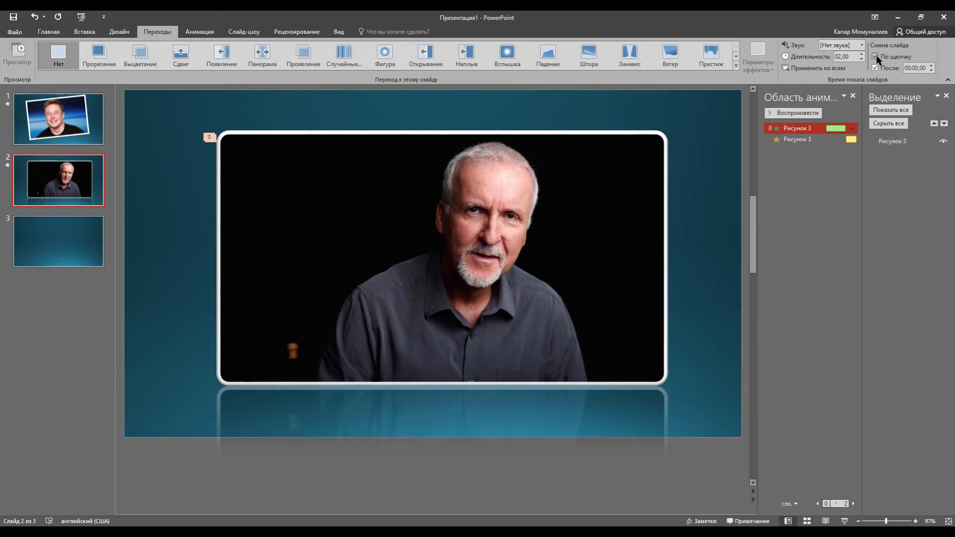
click(737, 66)
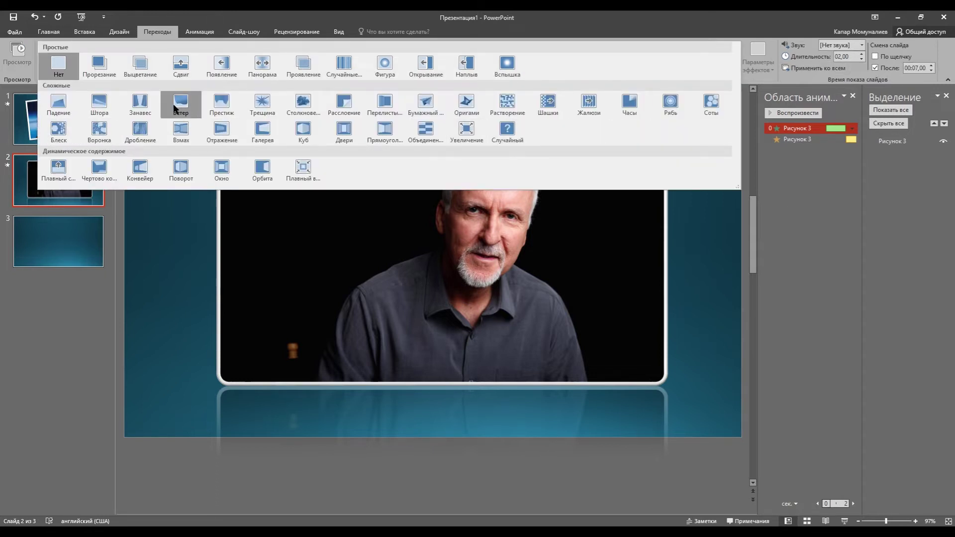
click(140, 104)
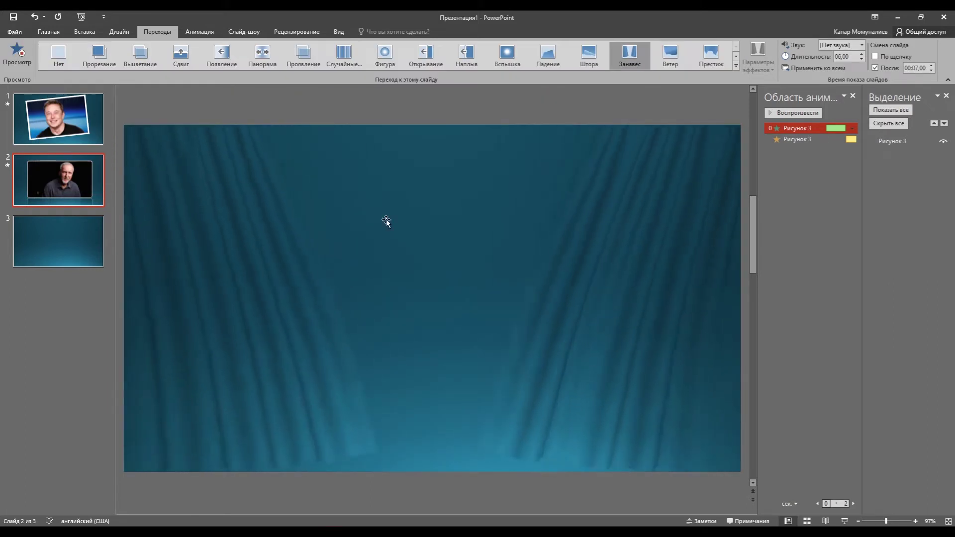
Insert the picture 992bf85c5950905f5ba4ea531e924fce.jpg on slide 3.
click(80, 238)
click(84, 31)
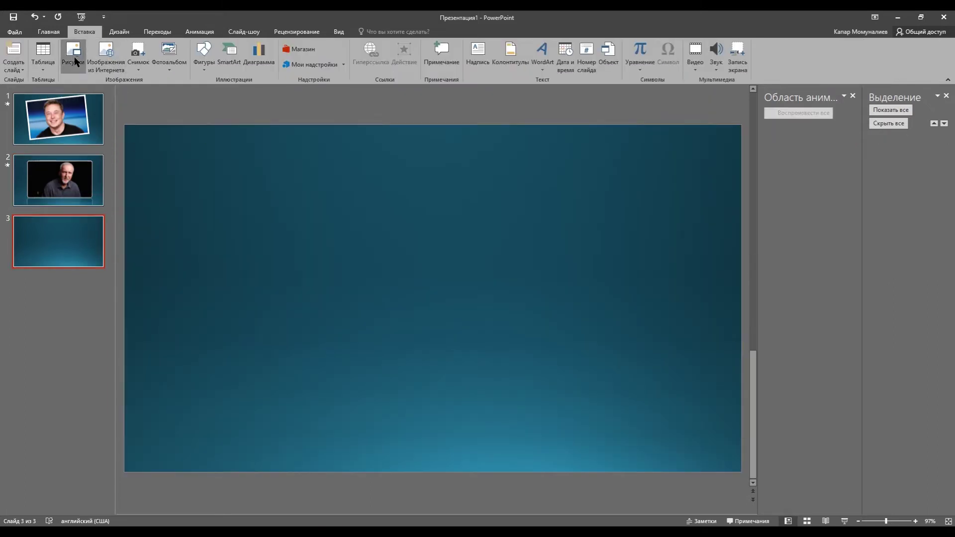
click(72, 55)
click(225, 79)
click(398, 262)
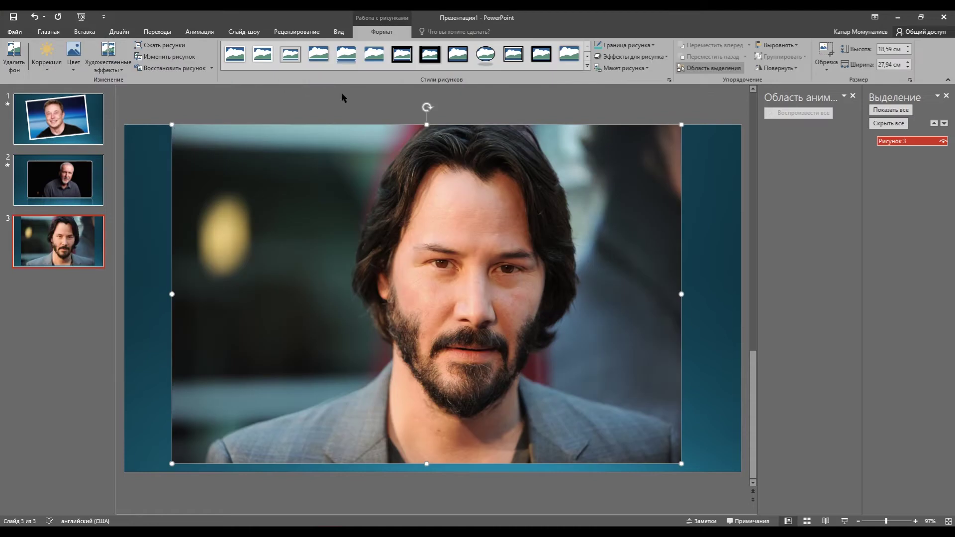
Apply the Скошенная в перспективе style to the slide 3 photo, reduce it to about 12,36 × 18,57 cm and centre it.
click(587, 57)
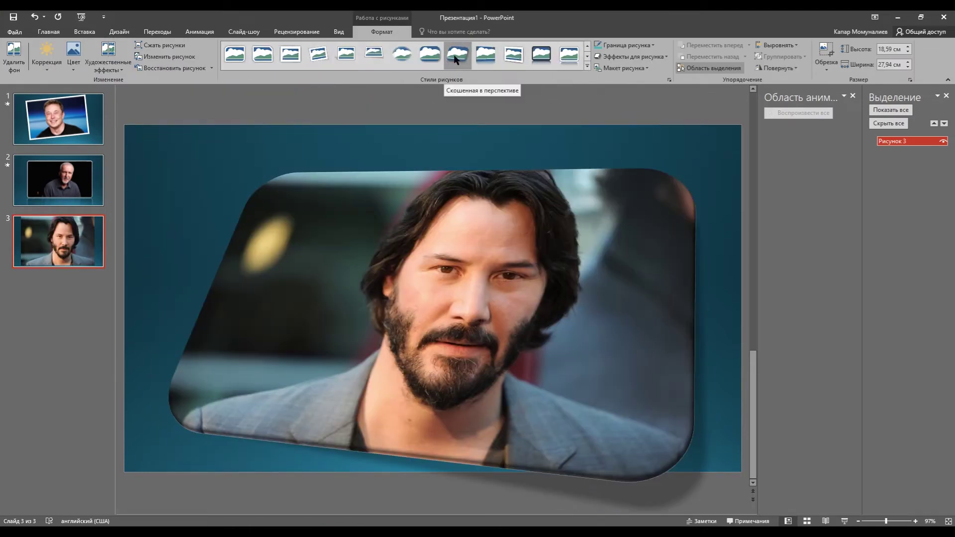
click(455, 58)
drag(172, 112, 345, 239)
drag(537, 358, 464, 319)
drag(398, 295, 404, 298)
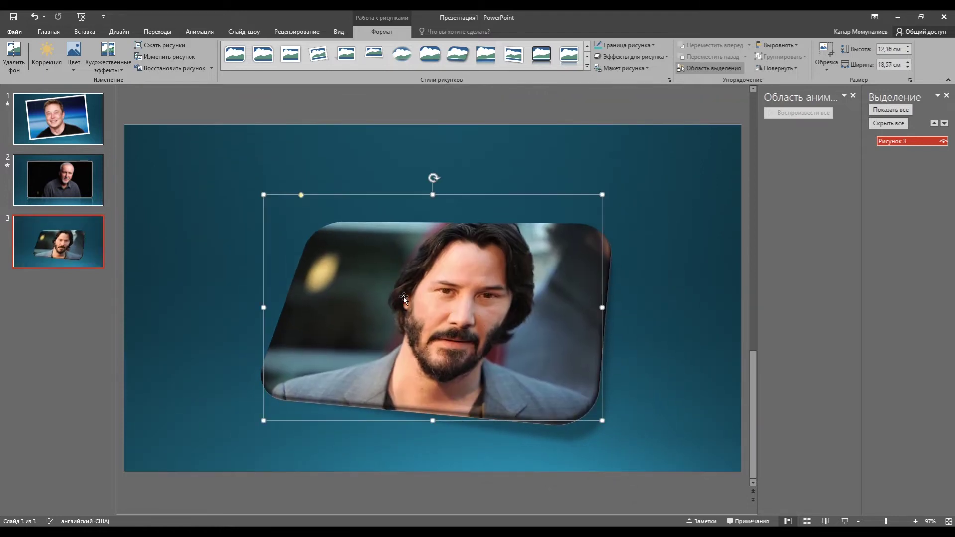
Give the slide 3 photo the Появление entrance animation, starting После предыдущего and lasting 2 seconds.
click(199, 31)
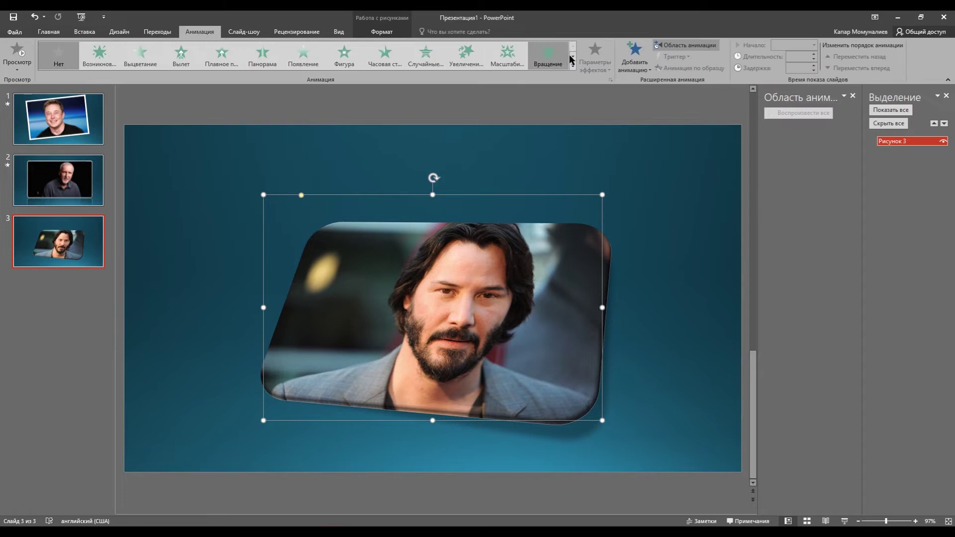
click(274, 58)
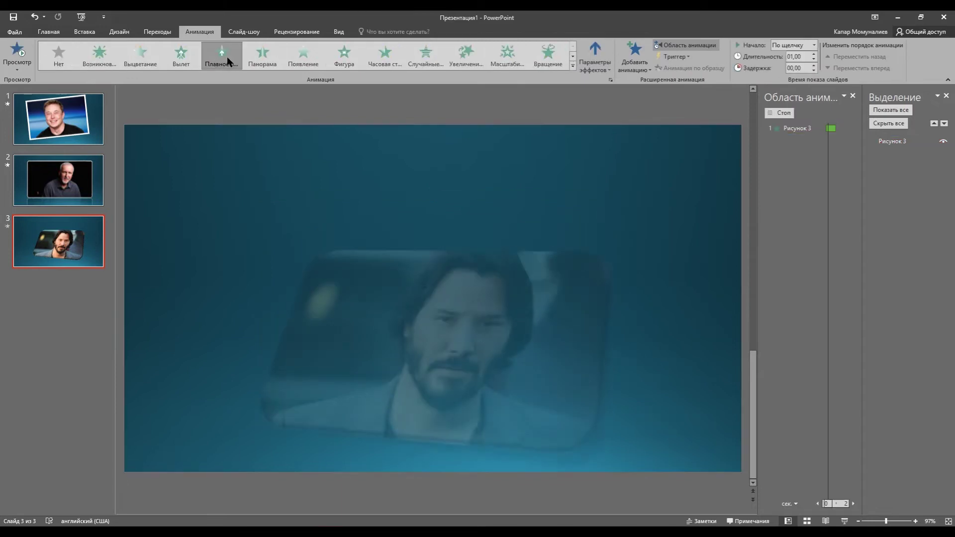
click(302, 57)
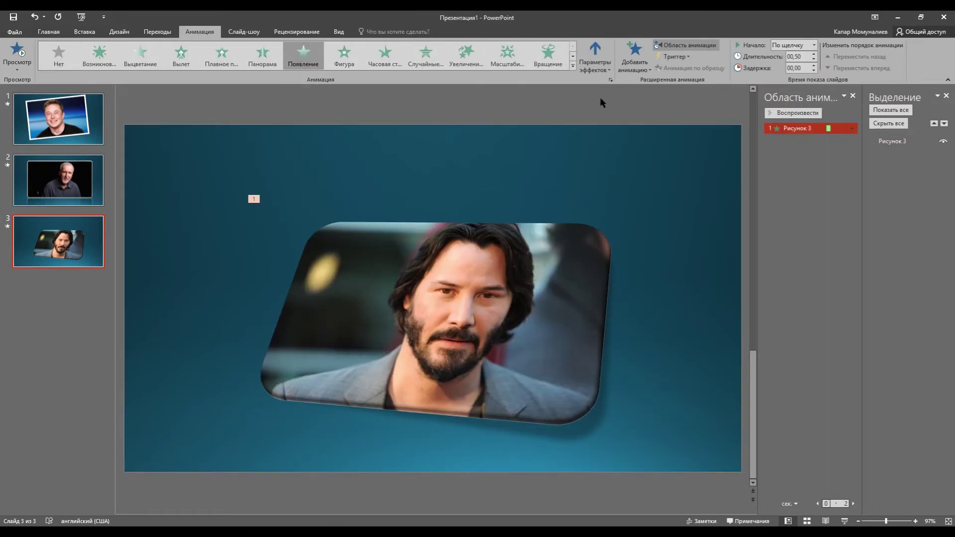
click(814, 45)
click(798, 76)
Add a size-change emphasis animation (Изменение…) to the slide 3 photo, starting После предыдущего and lasting 4,75 seconds.
click(635, 57)
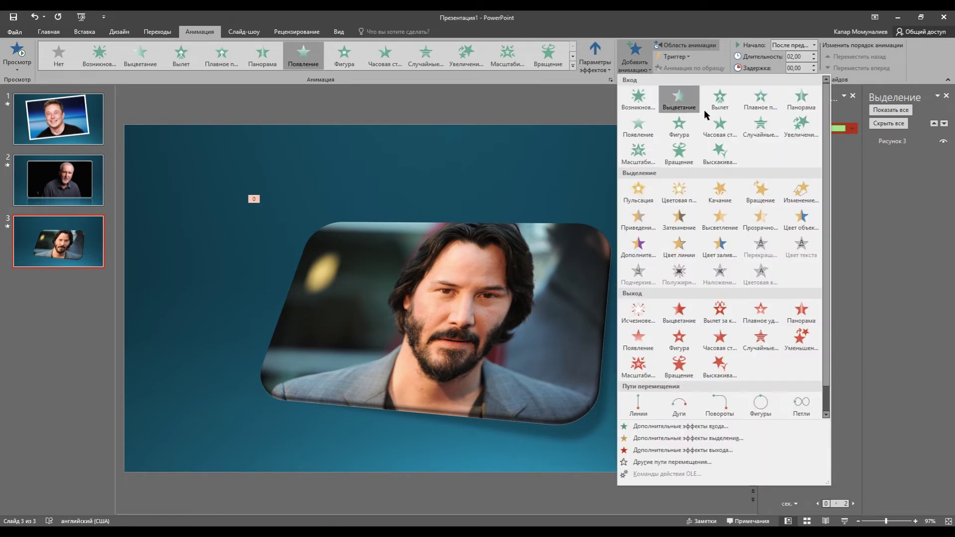
click(785, 193)
click(815, 45)
click(799, 77)
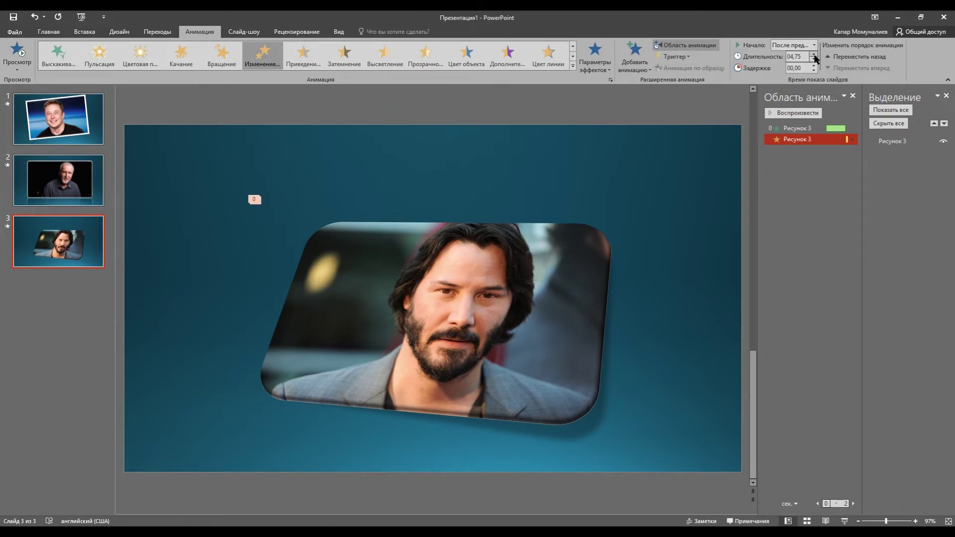
Apply the Бумажный… transition to slide 3 and make it advance automatically after 00:07,00 instead of По щелчку.
click(145, 32)
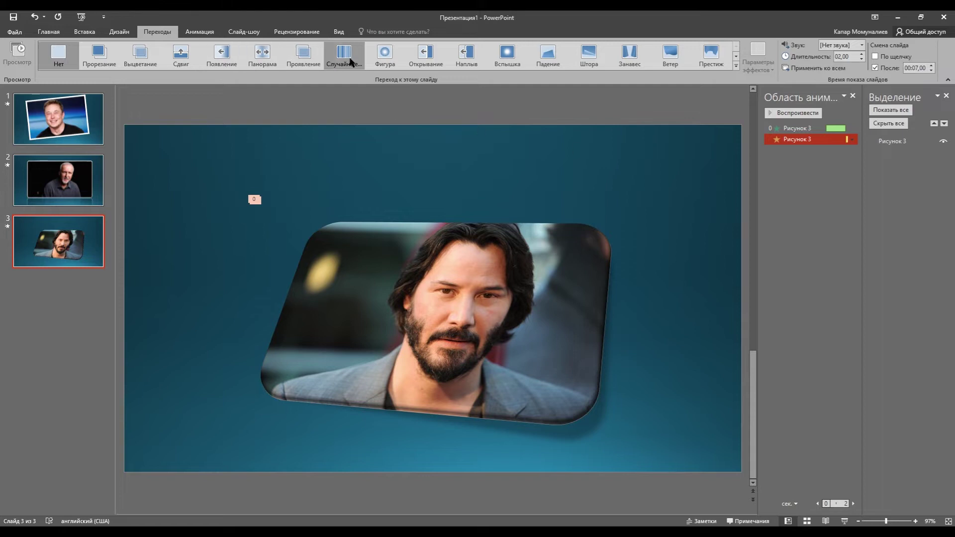
click(427, 59)
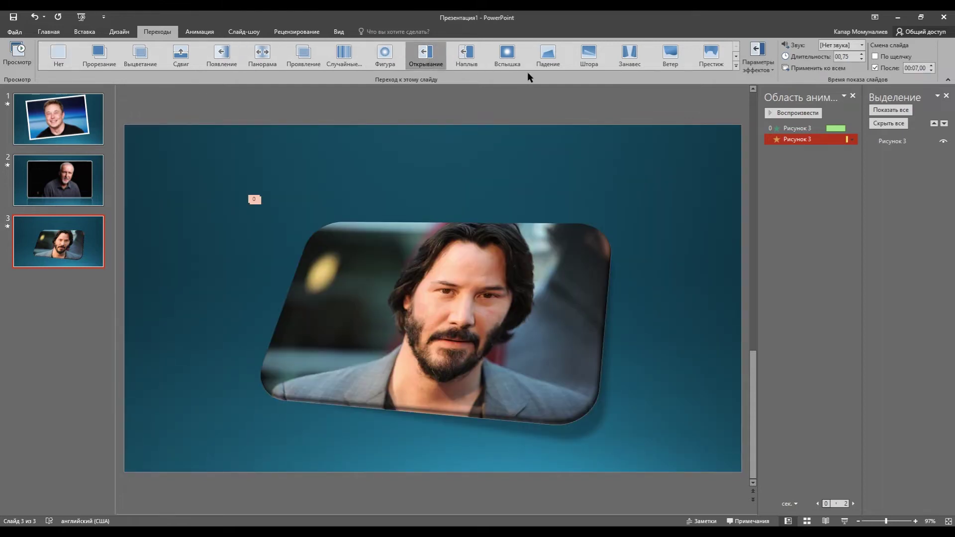
click(736, 56)
click(234, 51)
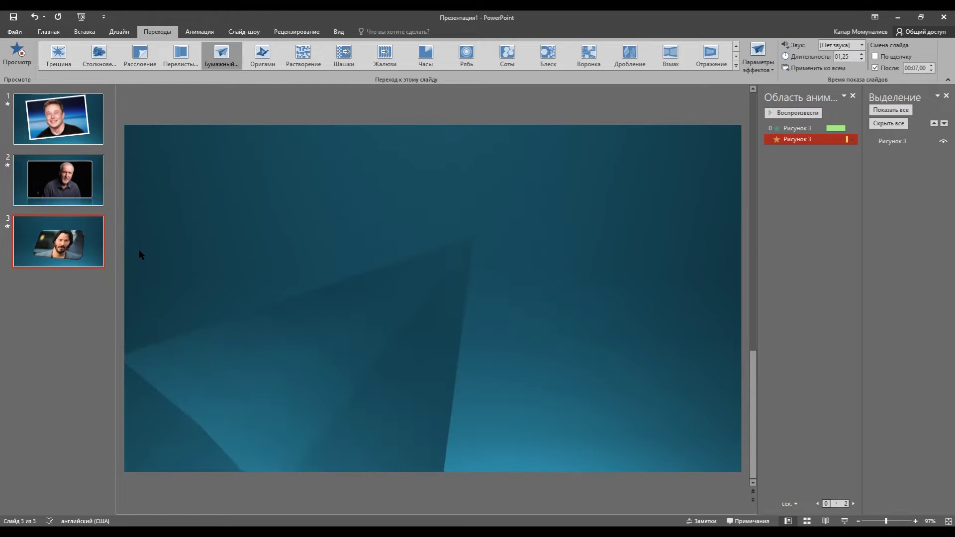
Add a fourth slide and delete its title and text placeholders.
key(Return)
click(384, 143)
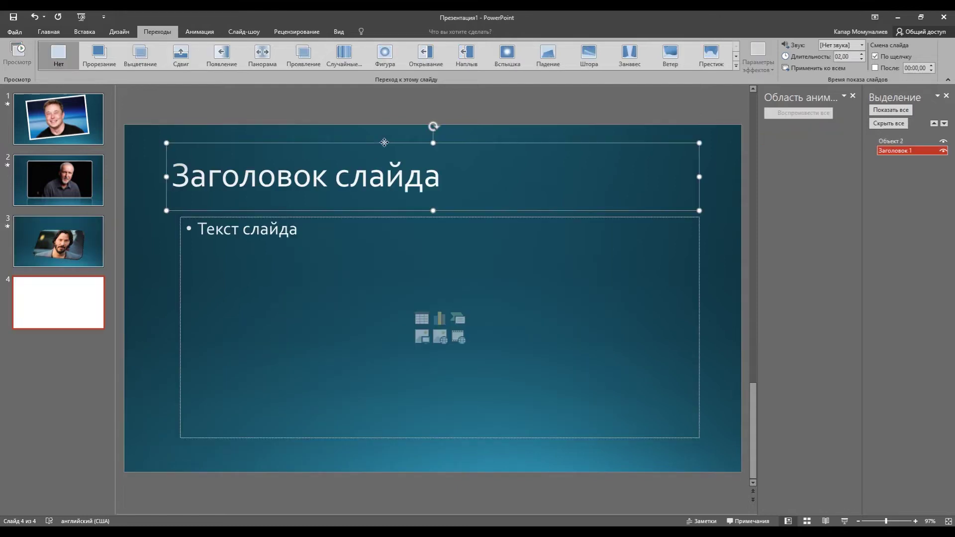
key(Delete)
click(414, 215)
key(Delete)
Insert the picture 56986_0.jpg on slide 4.
click(84, 32)
click(75, 49)
click(282, 81)
click(393, 265)
Apply the white-framed, tilted-back perspective style to the slide 4 photo, reduce it to about 11,81 × 21 cm and centre it.
click(587, 56)
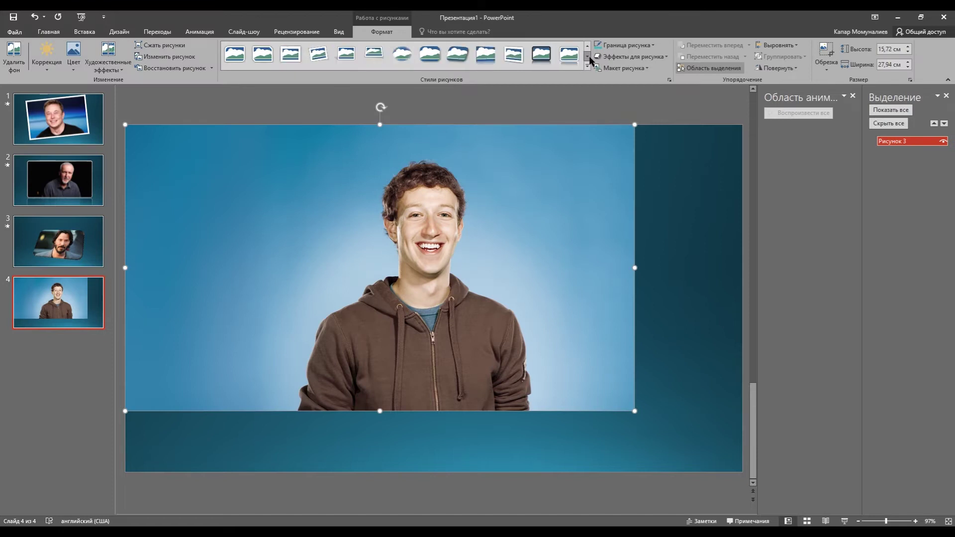
click(374, 53)
drag(124, 121, 250, 195)
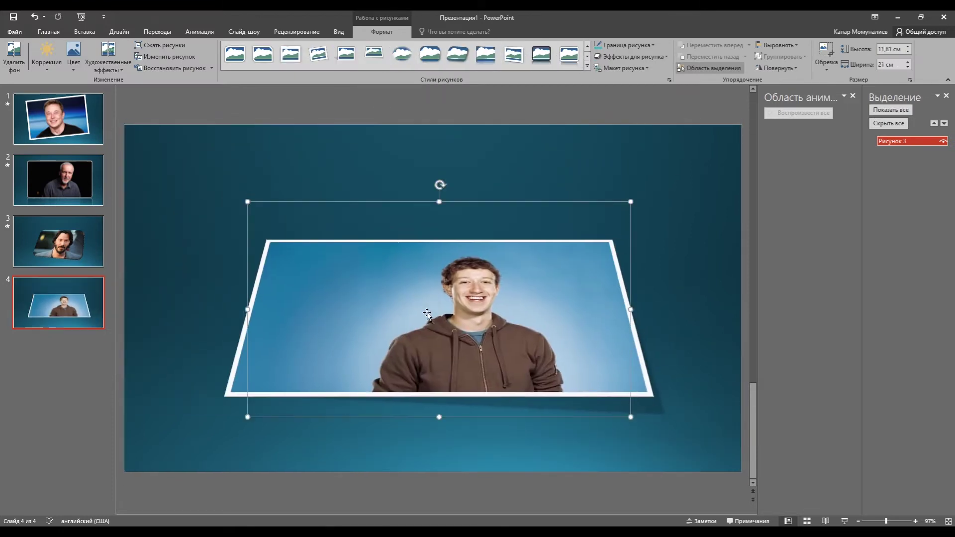
Give the slide 4 photo a 2-second Появление entrance and a 4,75-second size-change emphasis (Изменение…), both starting После предыдущего.
click(200, 31)
click(303, 55)
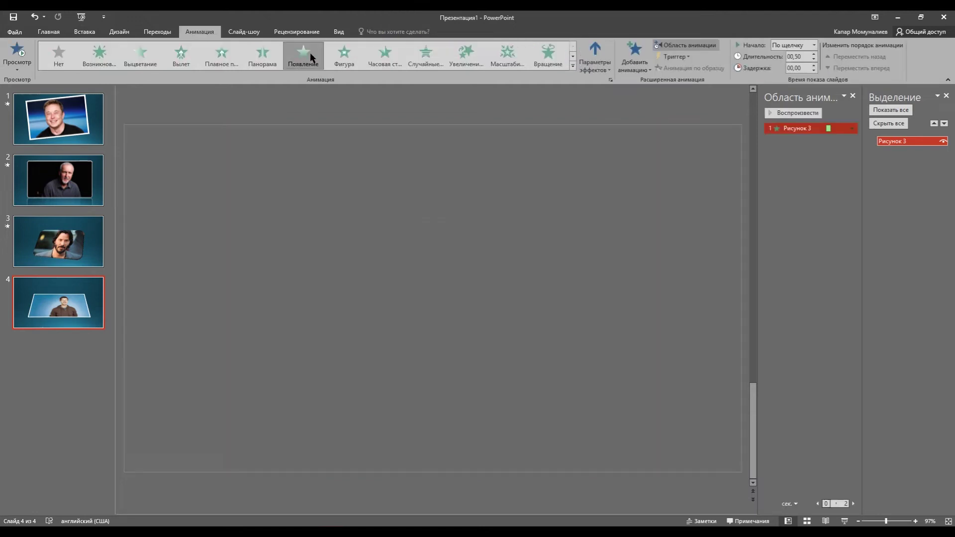
click(802, 75)
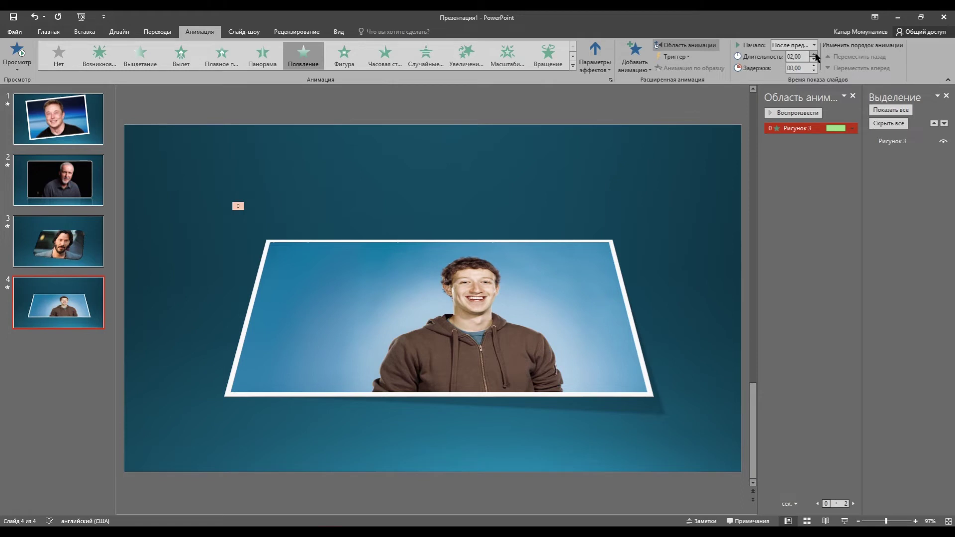
click(635, 63)
click(802, 191)
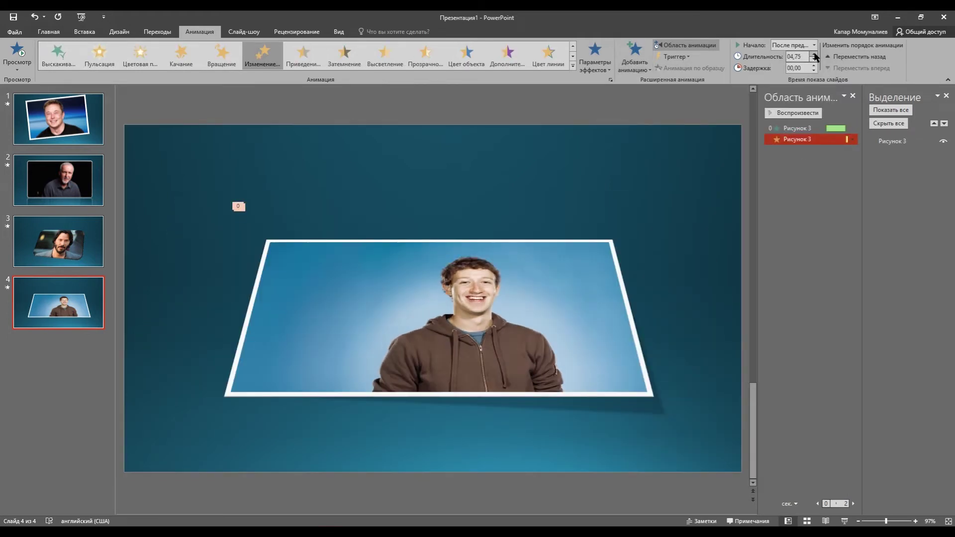
Apply the Оригами transition to slide 4 and choose its direction option.
click(157, 32)
click(737, 57)
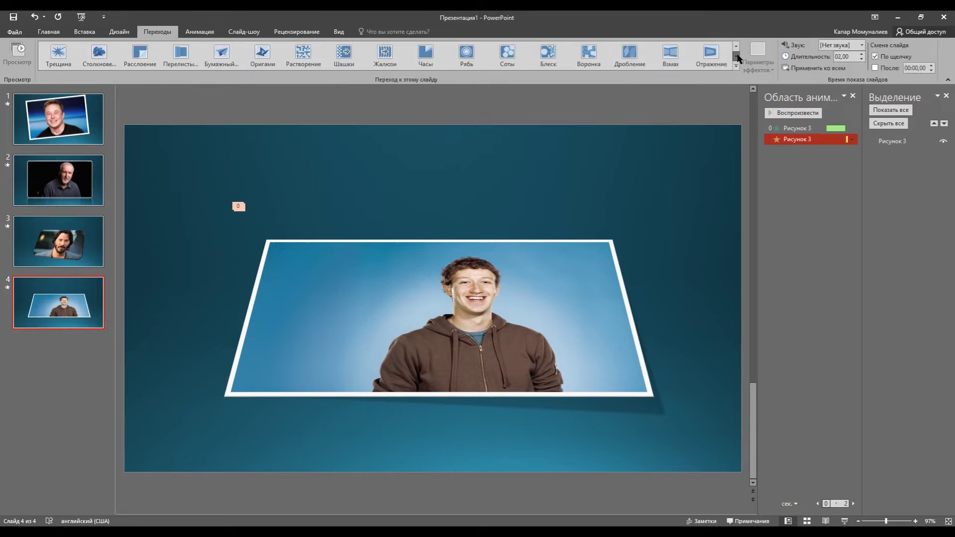
click(259, 52)
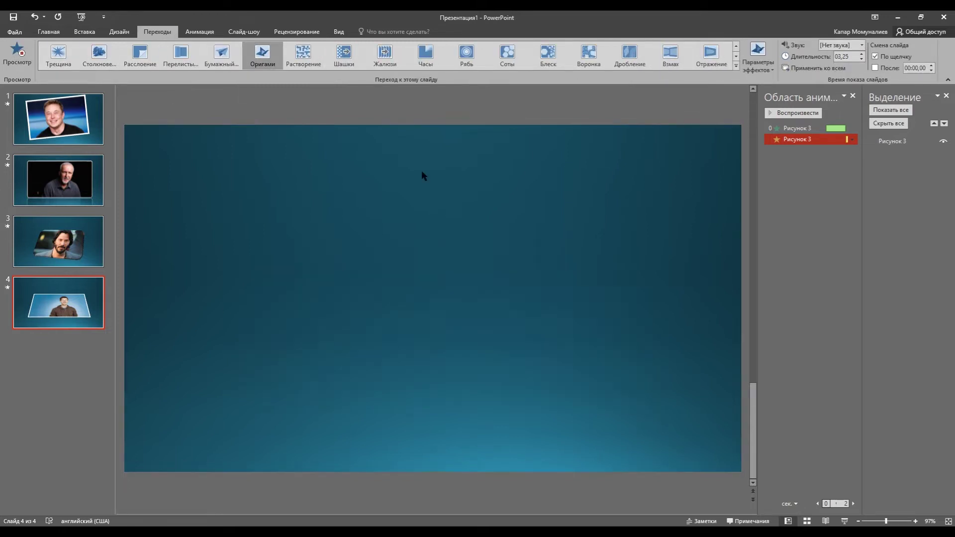
click(768, 70)
click(758, 108)
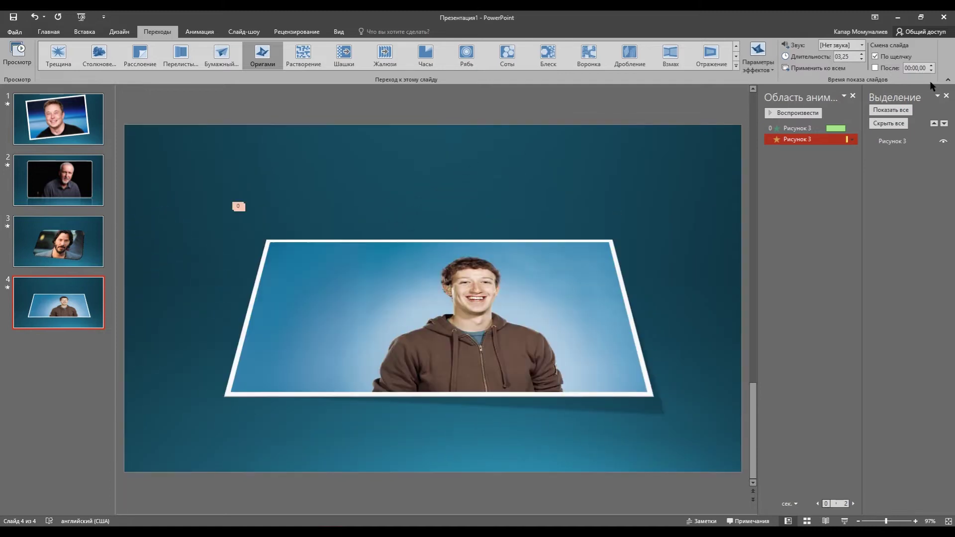
Turn off advancing slide 4 on click and set it to advance automatically after a few seconds.
click(876, 57)
click(875, 68)
click(931, 66)
click(931, 66)
click(932, 66)
click(931, 66)
Add a fifth slide and delete its title and text placeholders.
key(ctrl+m)
click(408, 143)
key(Delete)
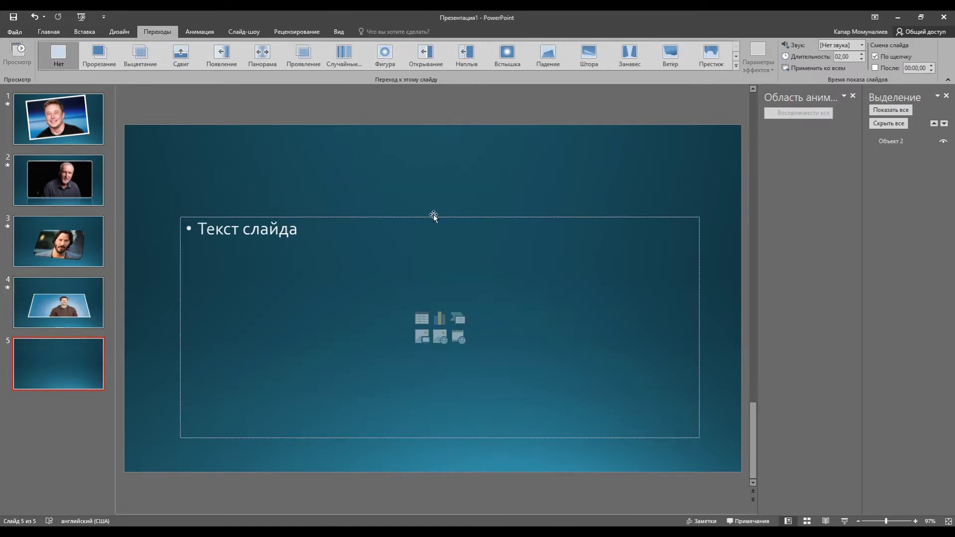
click(433, 217)
key(Delete)
Insert the picture Jacque_Fresco_and_lemon_tree.jpg on slide 5.
click(85, 32)
click(106, 53)
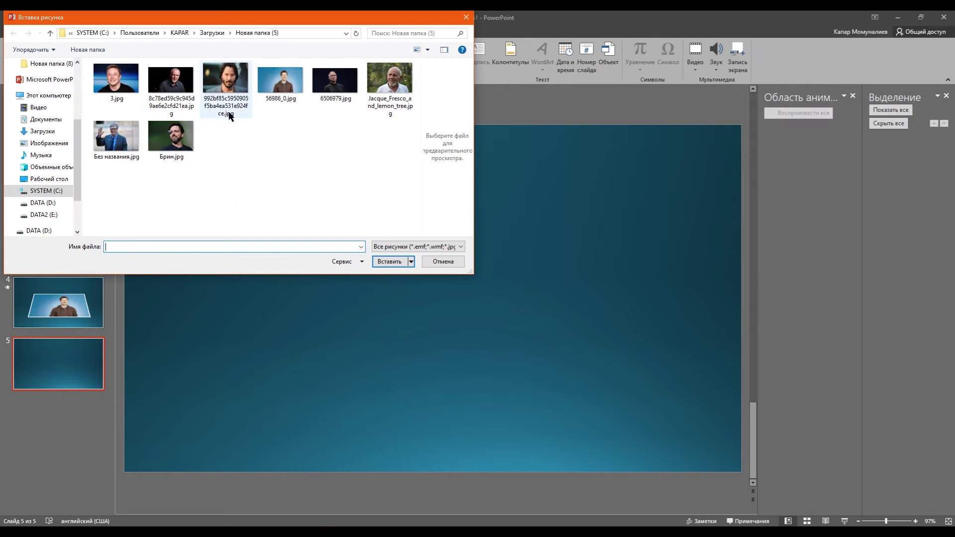
click(389, 80)
click(388, 261)
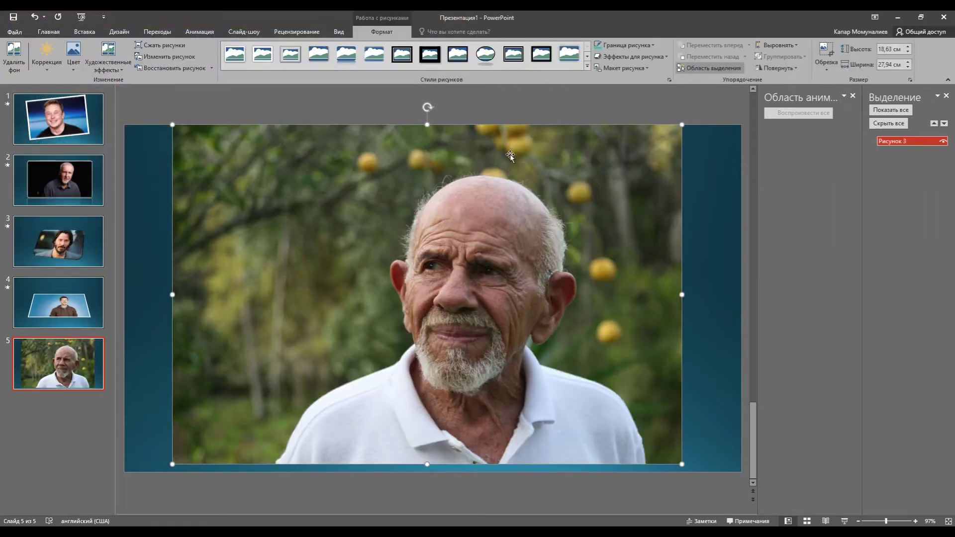
Apply the white-framed style with rounded diagonal corners to the slide 5 photo, reduce it to about 13 × 19,5 cm and centre it.
click(587, 57)
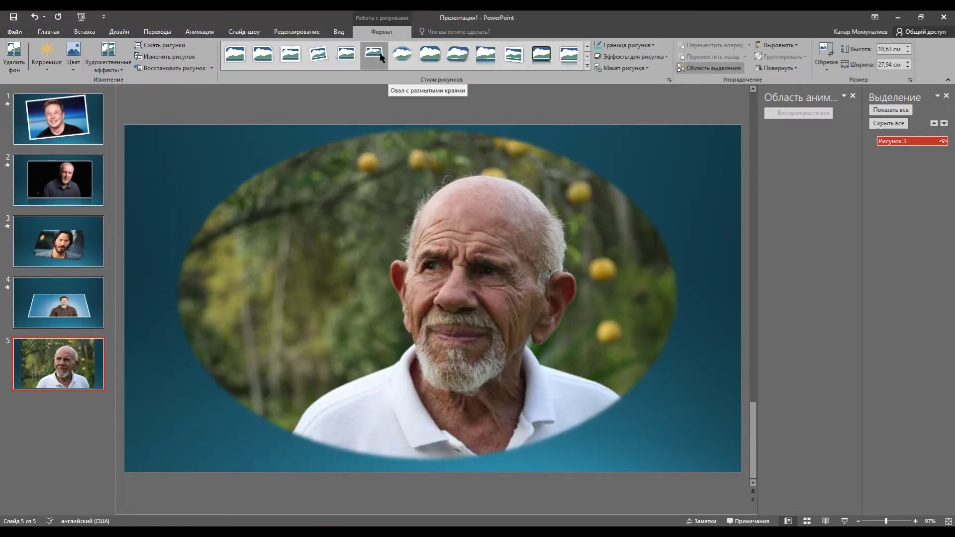
click(238, 56)
drag(171, 125, 323, 224)
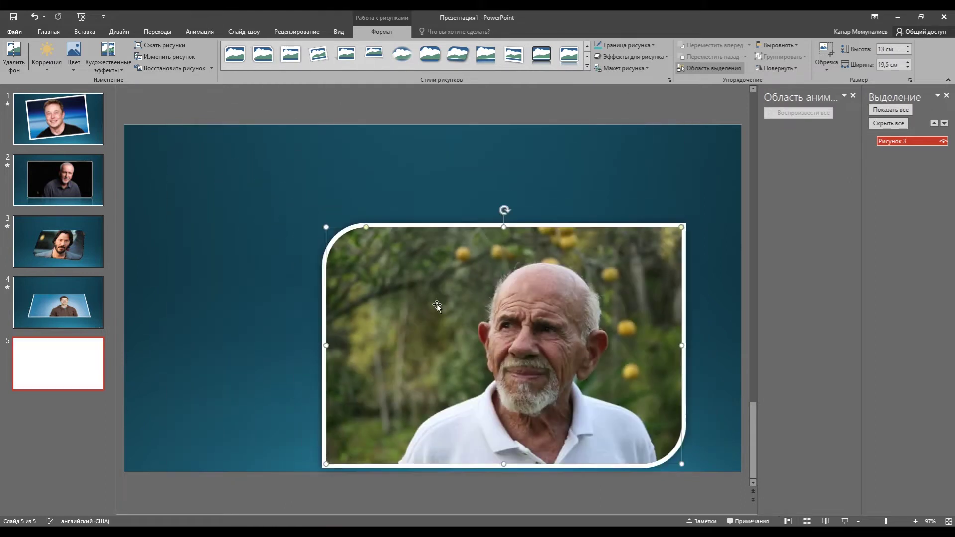
drag(508, 352, 449, 314)
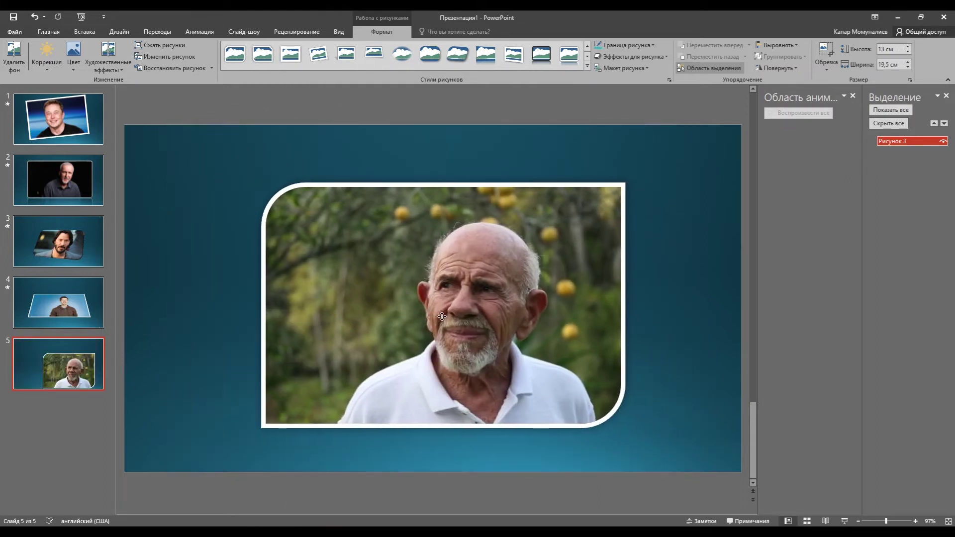
Add a bevel effect (Рельеф) to the slide 5 photo.
click(667, 56)
mouse_move(653, 97)
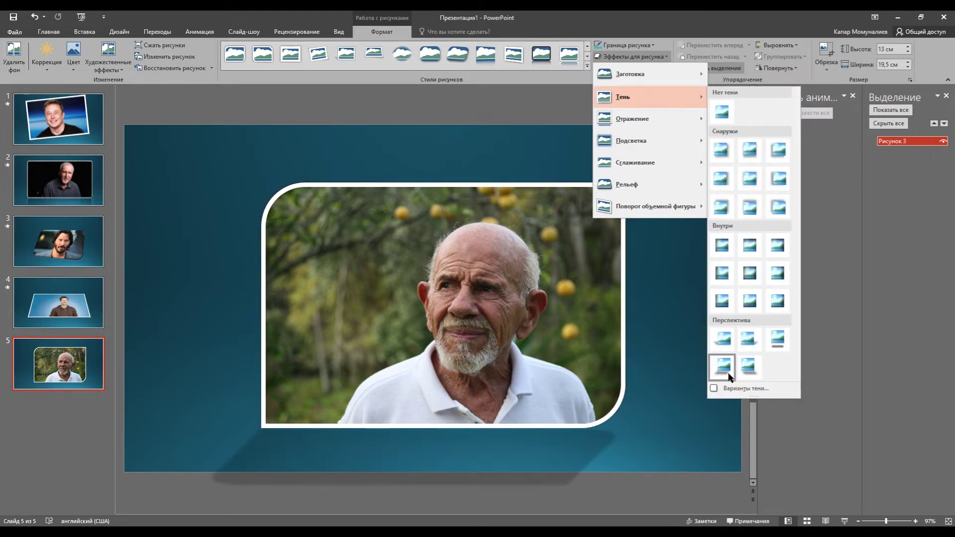
mouse_move(634, 149)
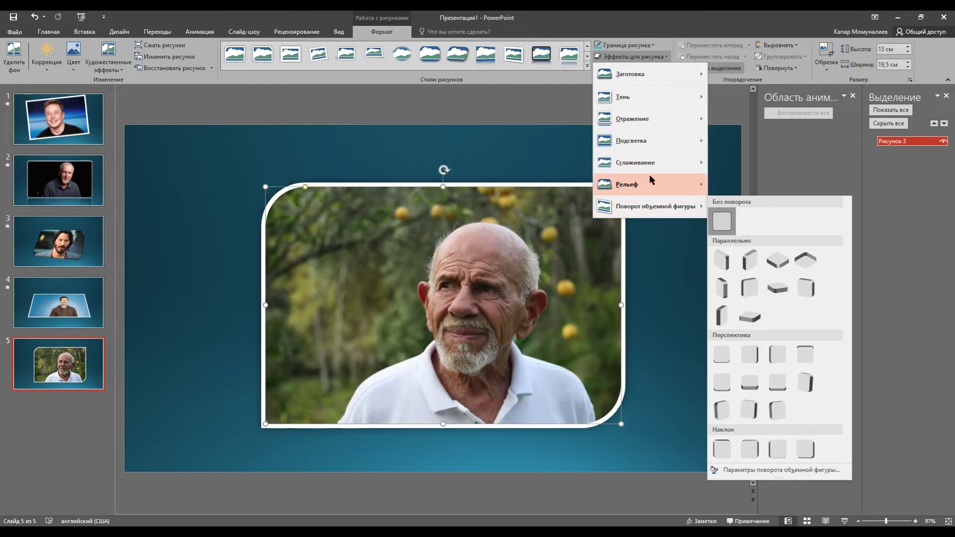
click(721, 236)
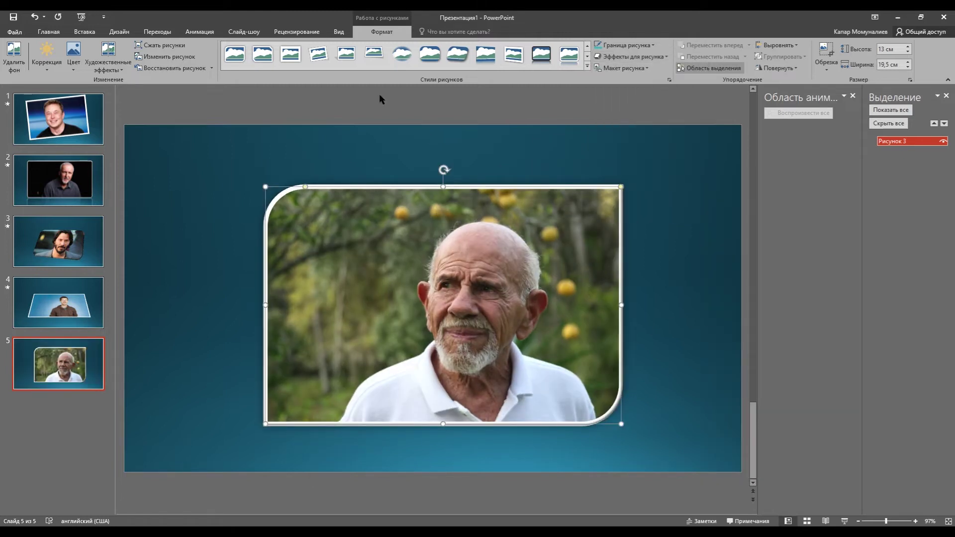
Give the slide 5 photo a Плавное п… entrance animation starting После предыдущего.
click(199, 32)
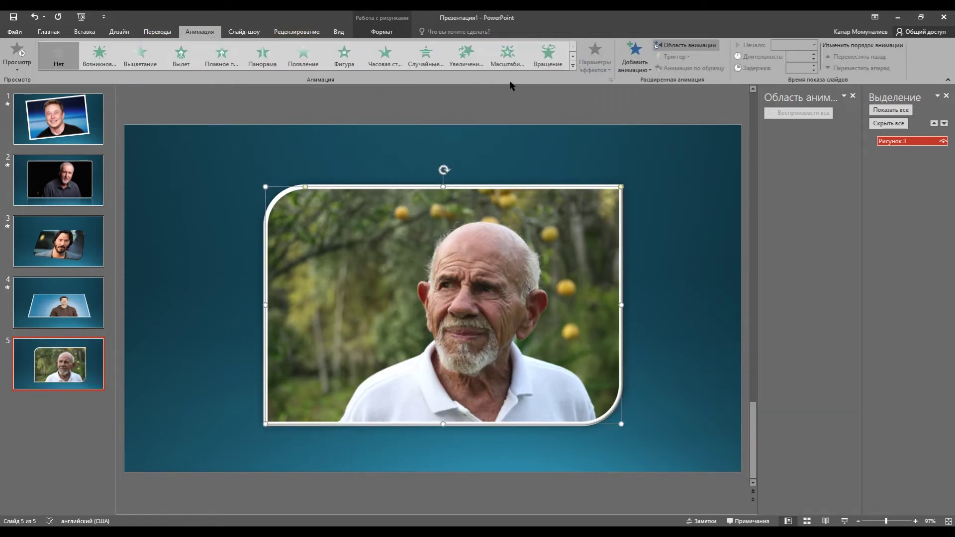
click(230, 52)
click(815, 45)
click(798, 79)
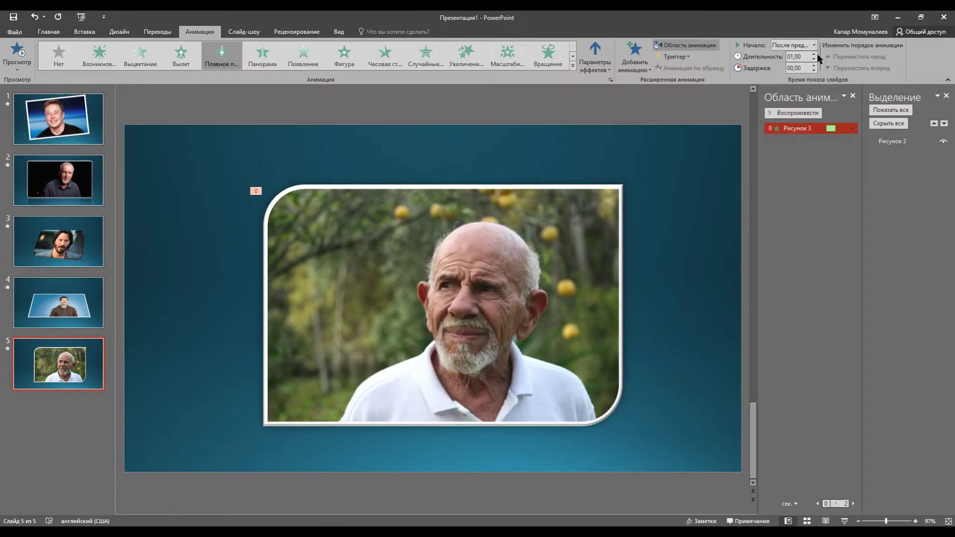
Add a size-change emphasis (Изменение…) to the slide 5 photo, lengthen its duration and start it После предыдущего.
click(634, 52)
click(800, 188)
click(814, 54)
click(815, 45)
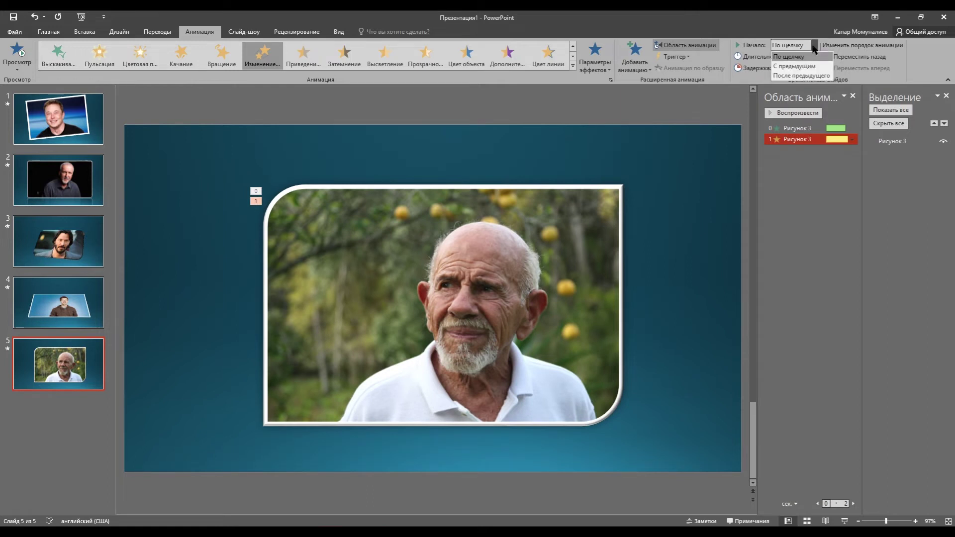
click(798, 78)
Apply the Сдвиг transition to slide 5 and advance the slide automatically after 7 seconds instead of on click.
click(153, 33)
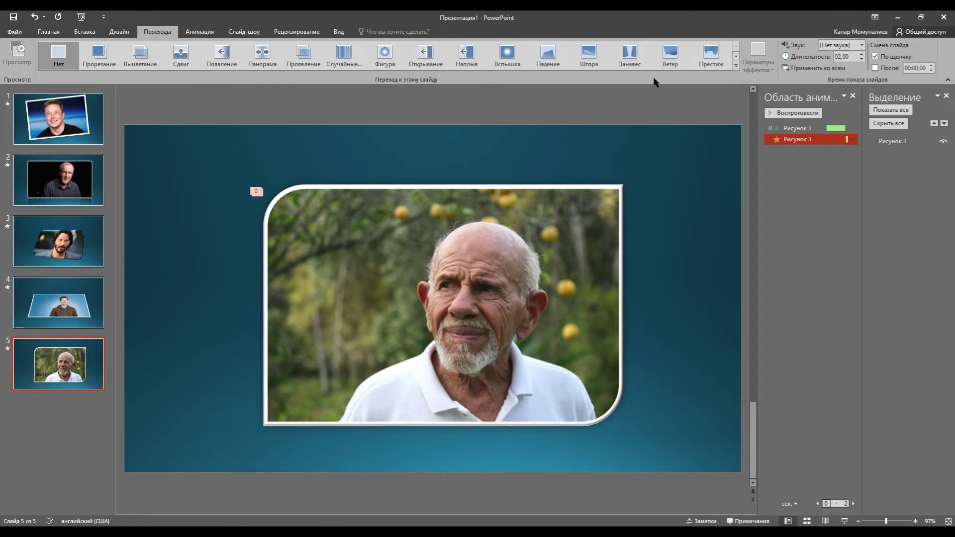
click(181, 55)
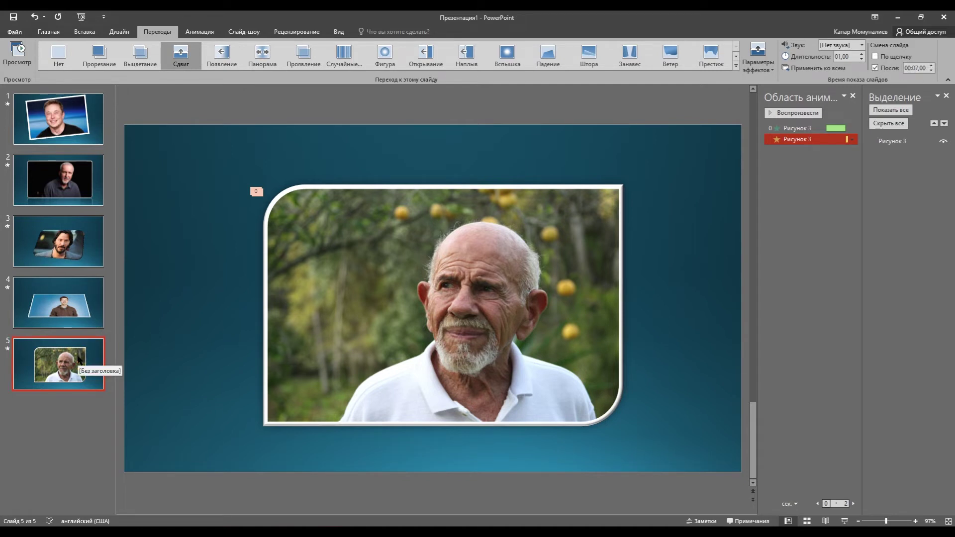
Add a sixth slide and delete its title and text placeholders.
key(Return)
click(336, 159)
key(Delete)
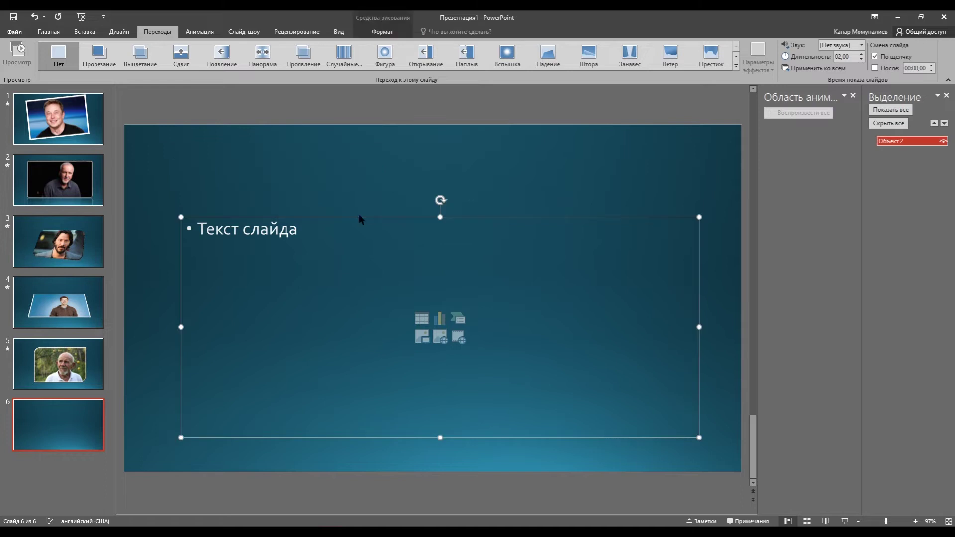
key(Delete)
Insert the picture Брин.jpg on slide 6.
click(84, 31)
click(88, 52)
click(171, 138)
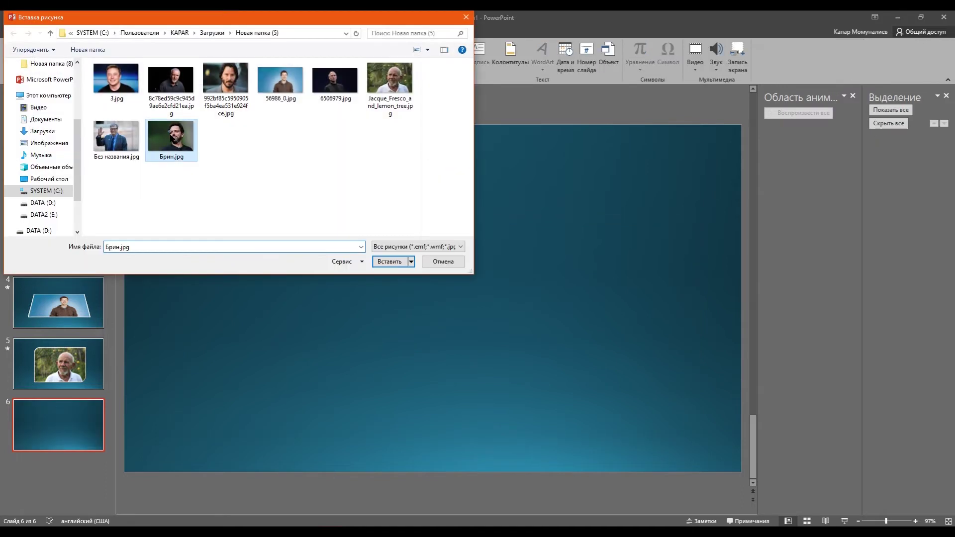
click(389, 262)
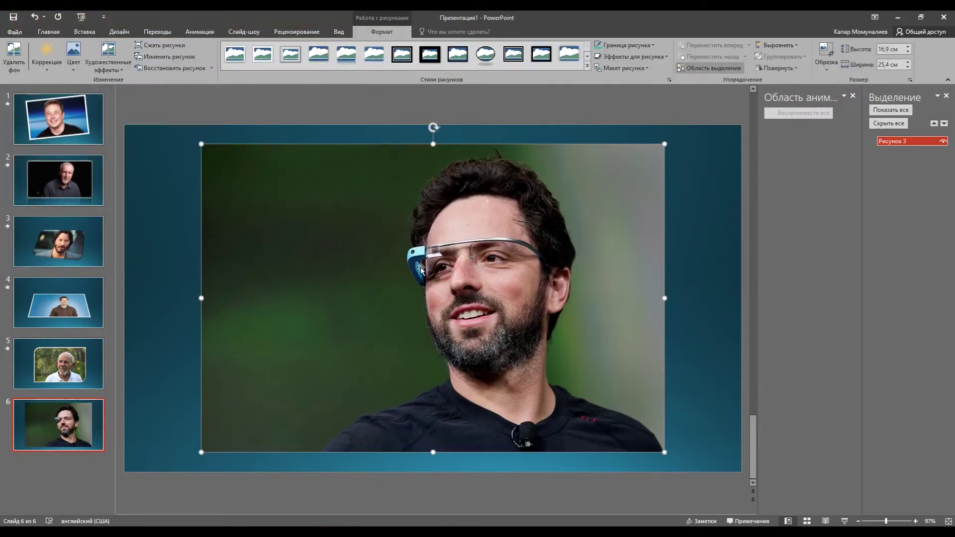
Apply the light metal-frame style to the slide 6 photo, reduce it to about 12,88 × 19,36 cm and centre it.
click(295, 59)
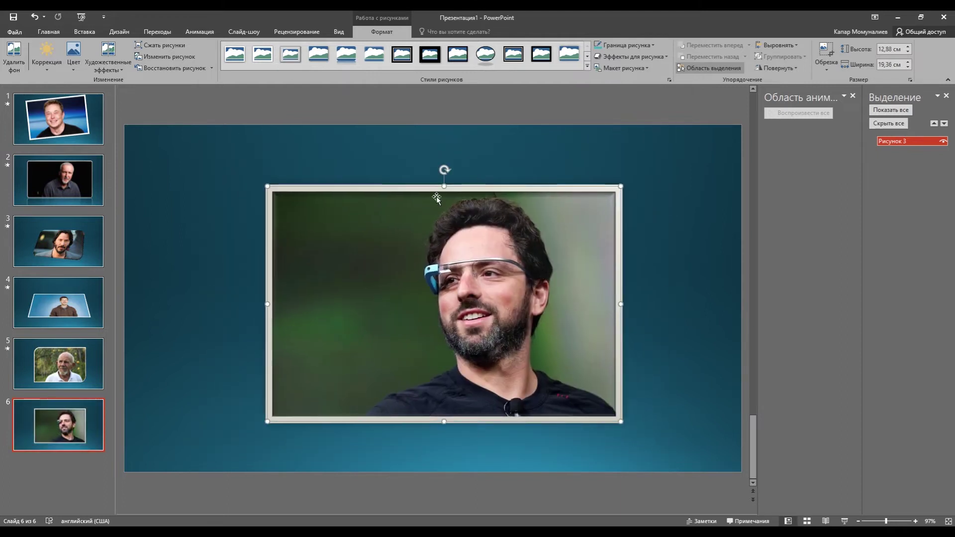
Give the slide 6 photo a Вращение entrance animation starting После предыдущего.
click(191, 34)
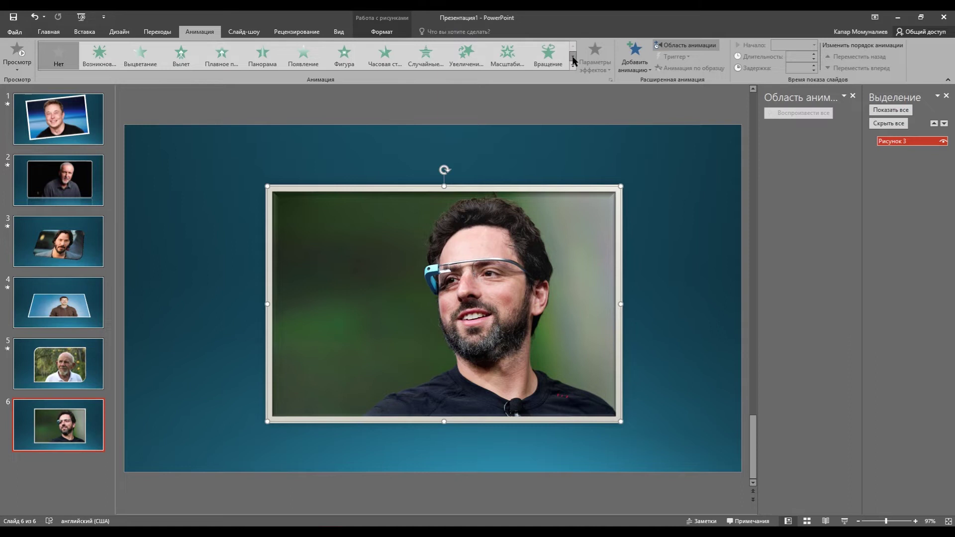
click(549, 60)
click(814, 45)
click(782, 65)
Add a size-change emphasis (Изменение…) to the slide 6 photo, starting После предыдущего with a longer duration.
click(638, 53)
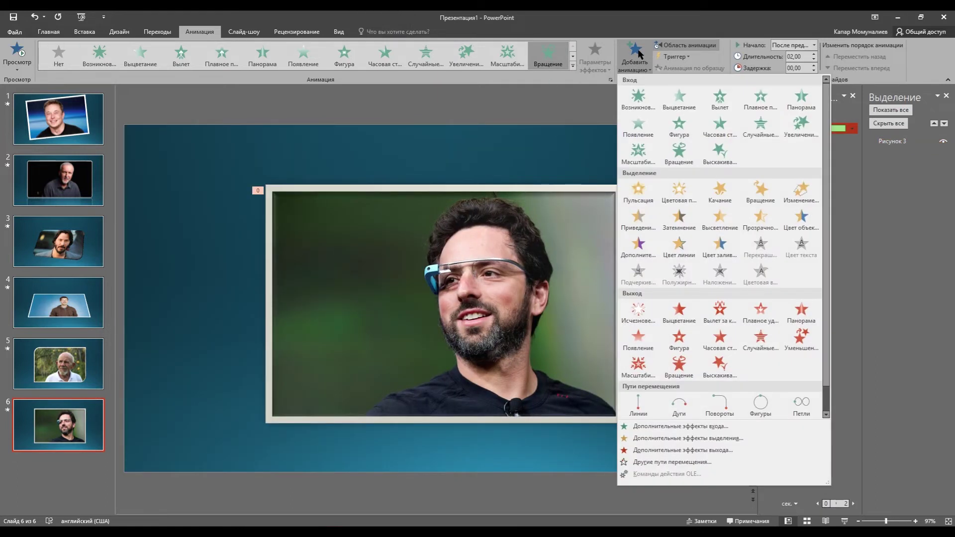
click(801, 192)
click(815, 54)
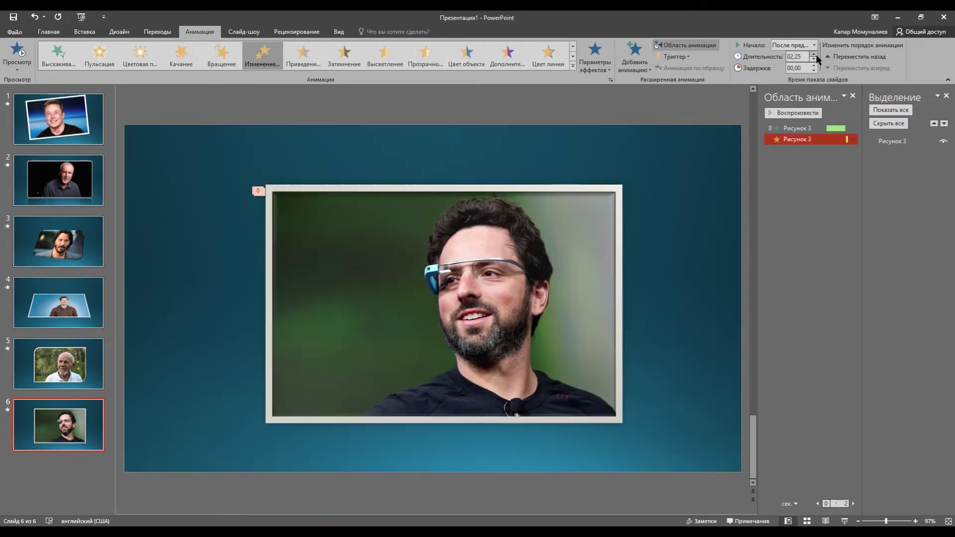
Apply the Воронка transition to slide 6 and choose its direction option.
click(157, 31)
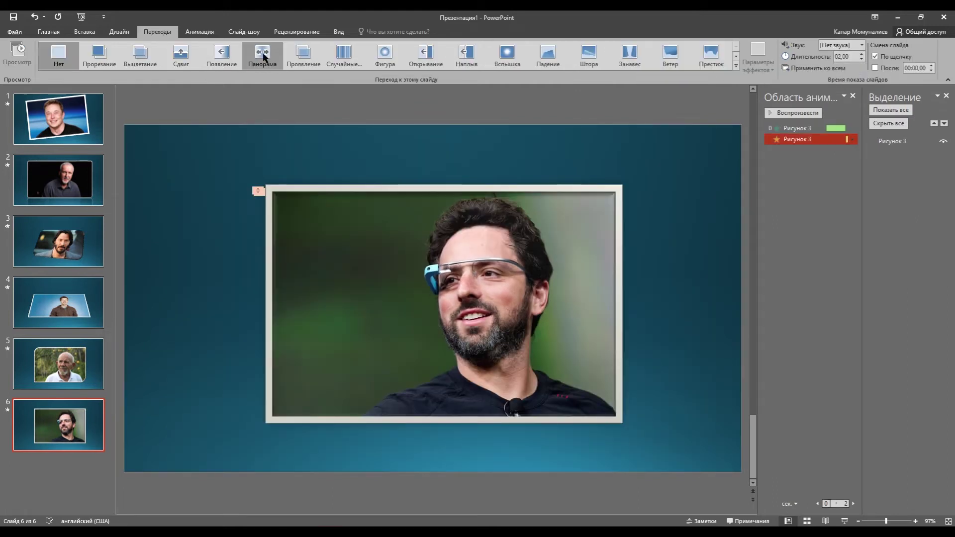
click(736, 57)
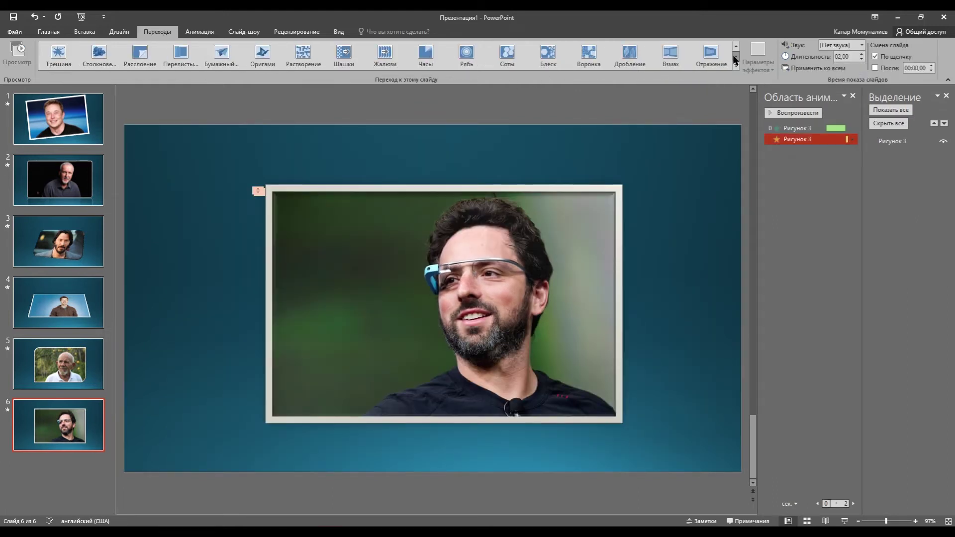
click(599, 54)
click(757, 57)
click(768, 138)
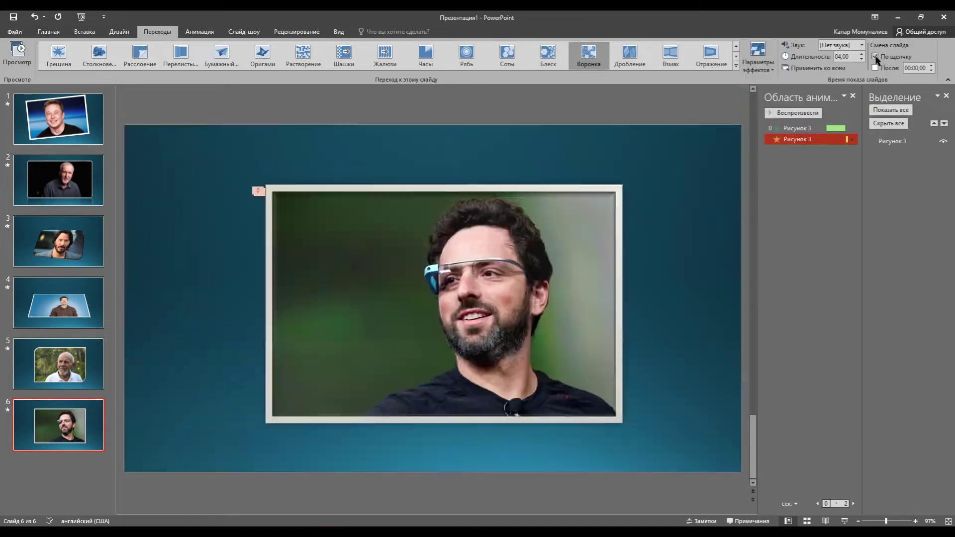
Turn off advancing slide 6 on click and set an automatic advance time of a few seconds.
click(875, 56)
click(931, 65)
click(931, 66)
Add a seventh slide and delete its title and text placeholders.
click(84, 420)
key(Return)
click(398, 144)
key(Delete)
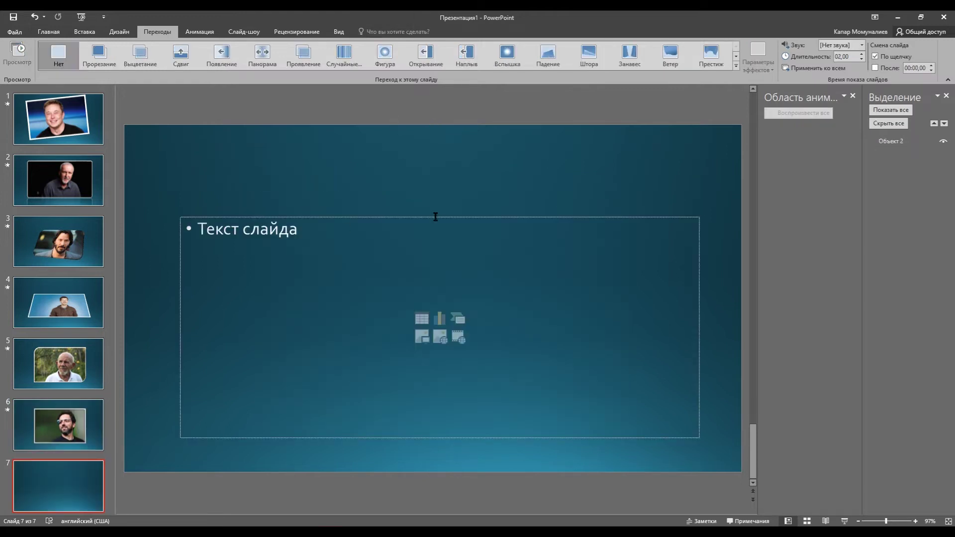
click(435, 217)
key(Delete)
Insert the picture 6506979.jpg on slide 7.
click(85, 32)
click(73, 52)
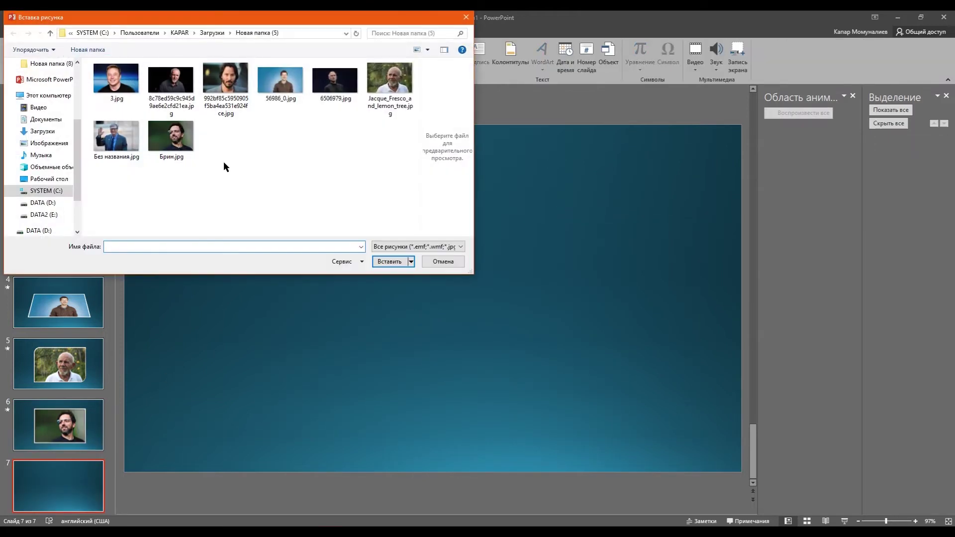
click(335, 80)
click(398, 259)
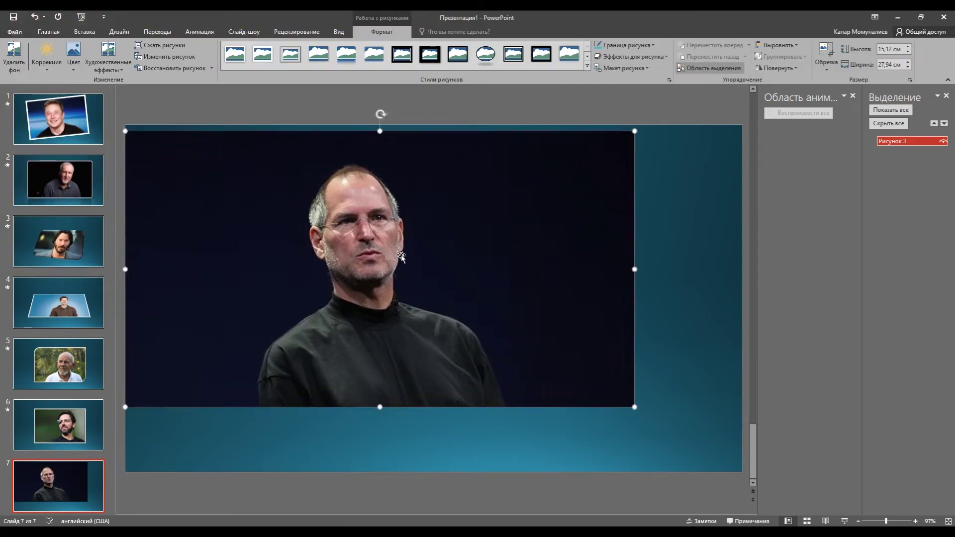
Centre the slide 7 photo and apply the oval style with a light metal frame.
drag(401, 256, 453, 291)
click(587, 66)
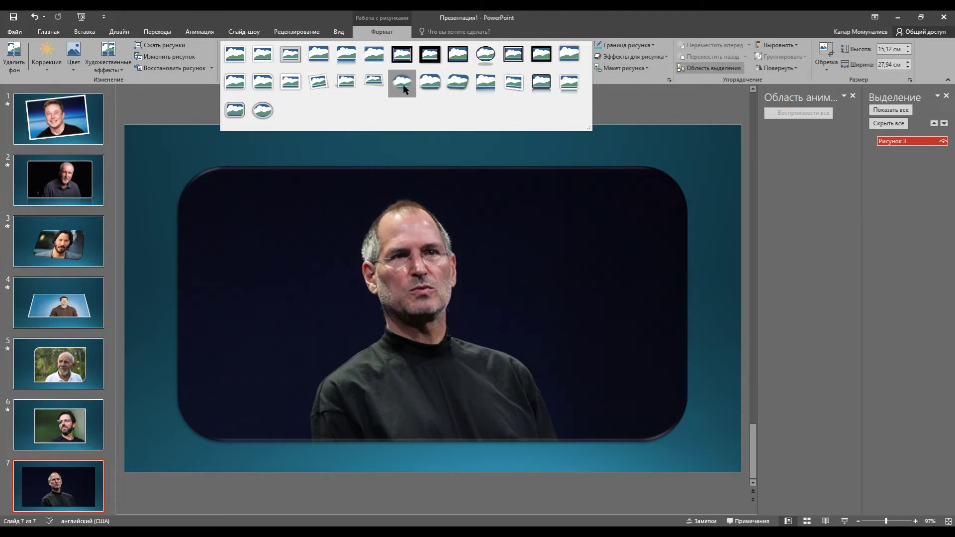
click(262, 110)
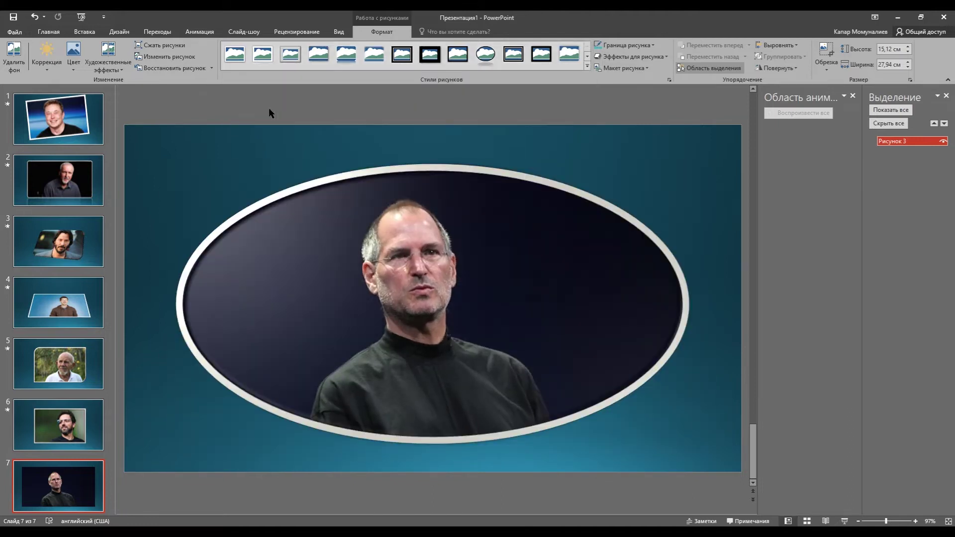
Try the Появление entrance on the slide 7 photo and replace it with Плавное п….
click(209, 33)
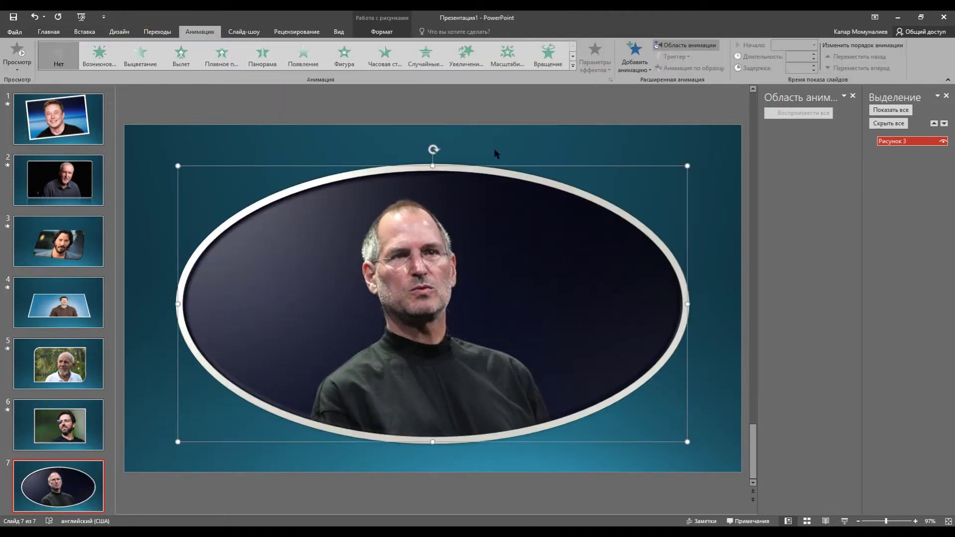
click(303, 55)
click(221, 55)
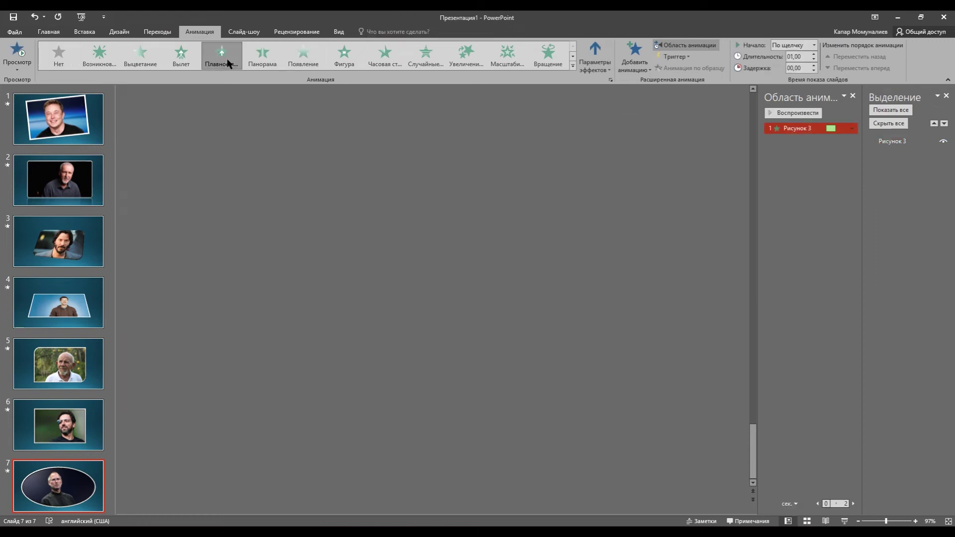